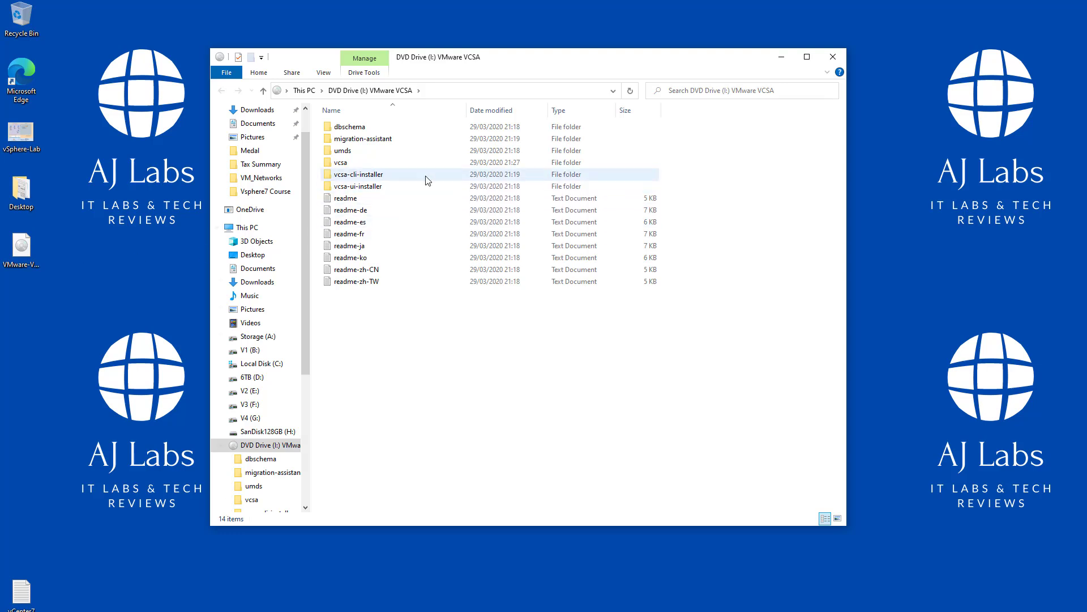
# - Launch the installer from vcsa-ui-installer\win32 on the VMware VCSA disc
pyautogui.doubleClick(357, 190)
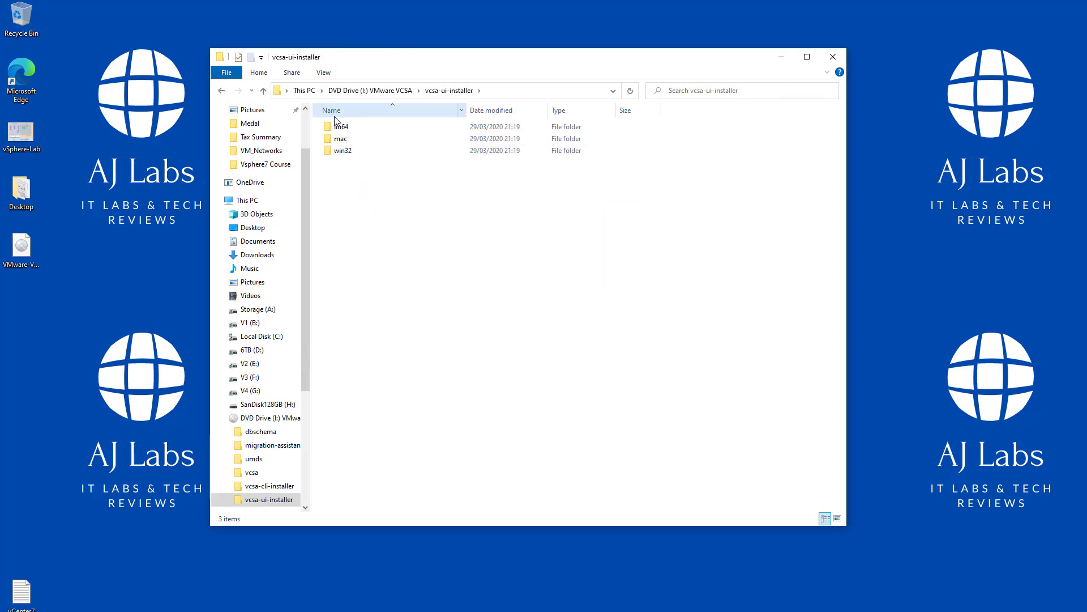
pyautogui.doubleClick(343, 152)
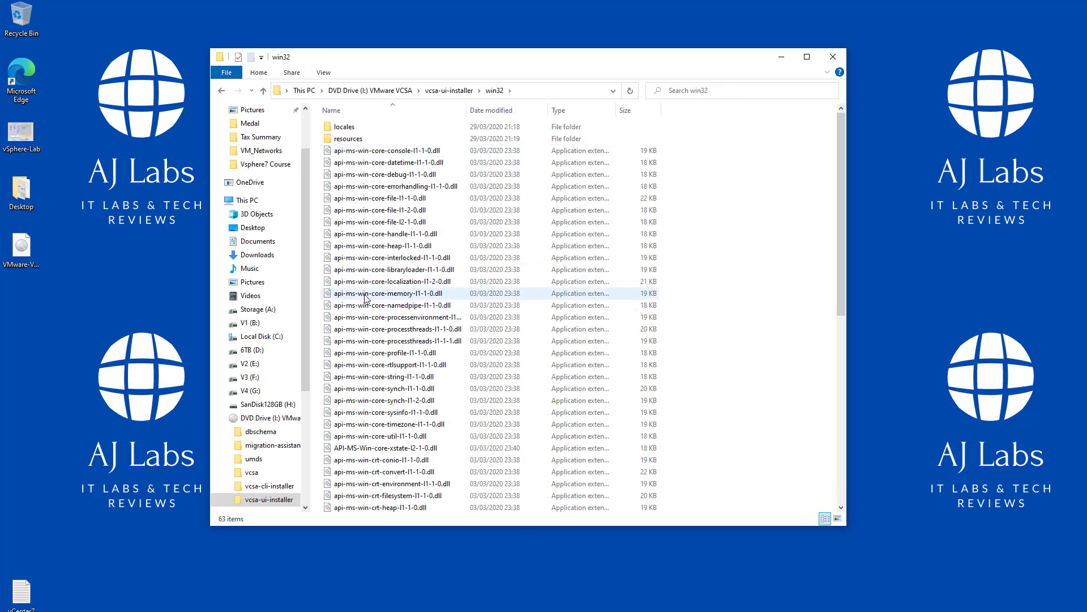
pyautogui.scroll(-10, 366, 298)
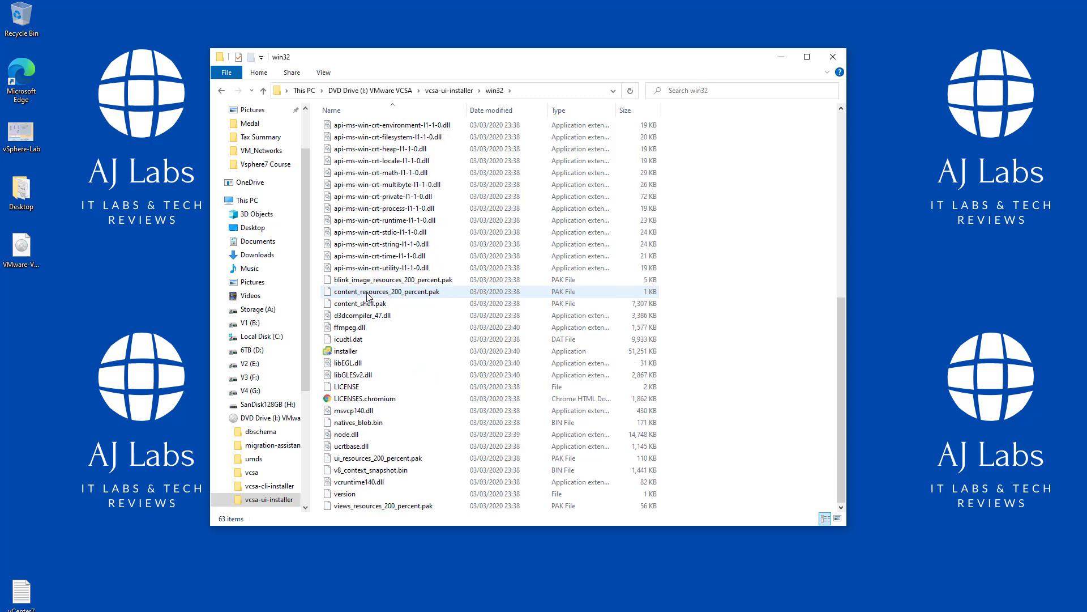
pyautogui.click(507, 352)
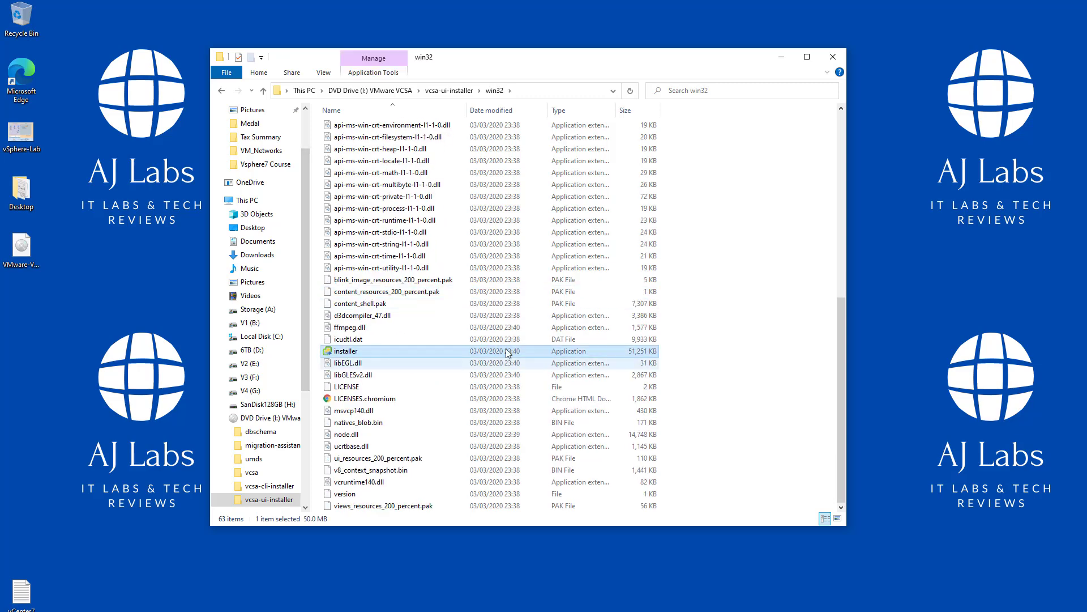
pyautogui.doubleClick(370, 354)
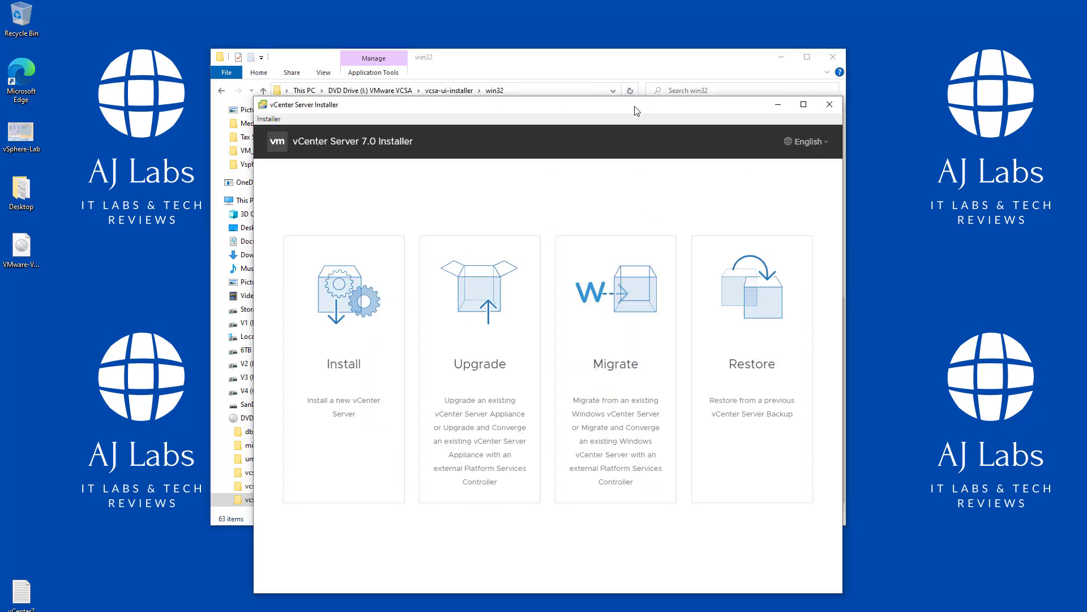
# - Start a new vCenter Server install and get past the introduction and licence agreement
pyautogui.moveTo(636, 111); pyautogui.dragTo(631, 80)
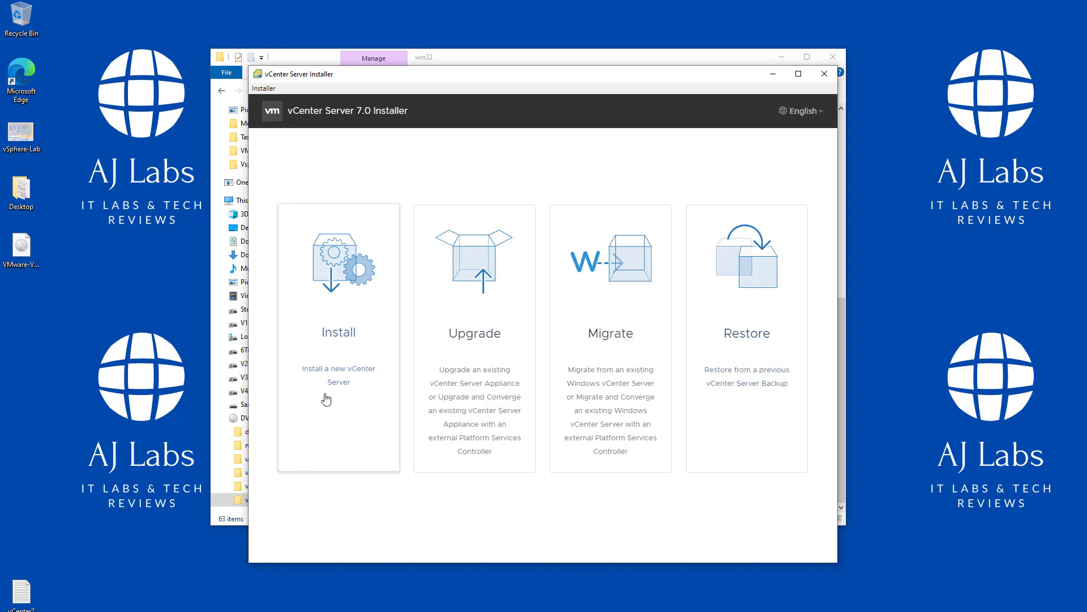
pyautogui.click(333, 262)
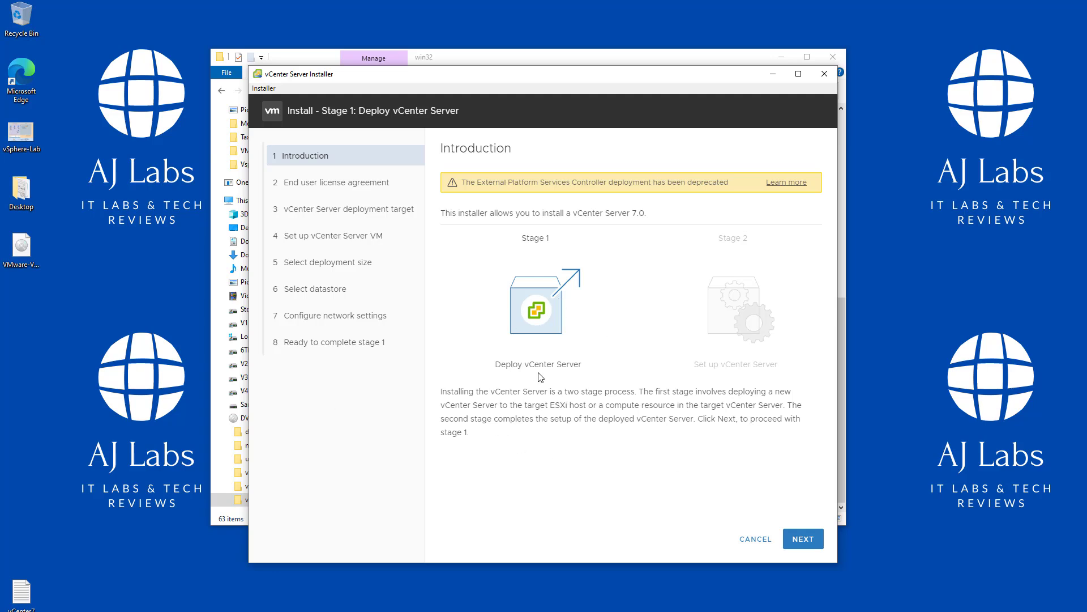
pyautogui.click(801, 540)
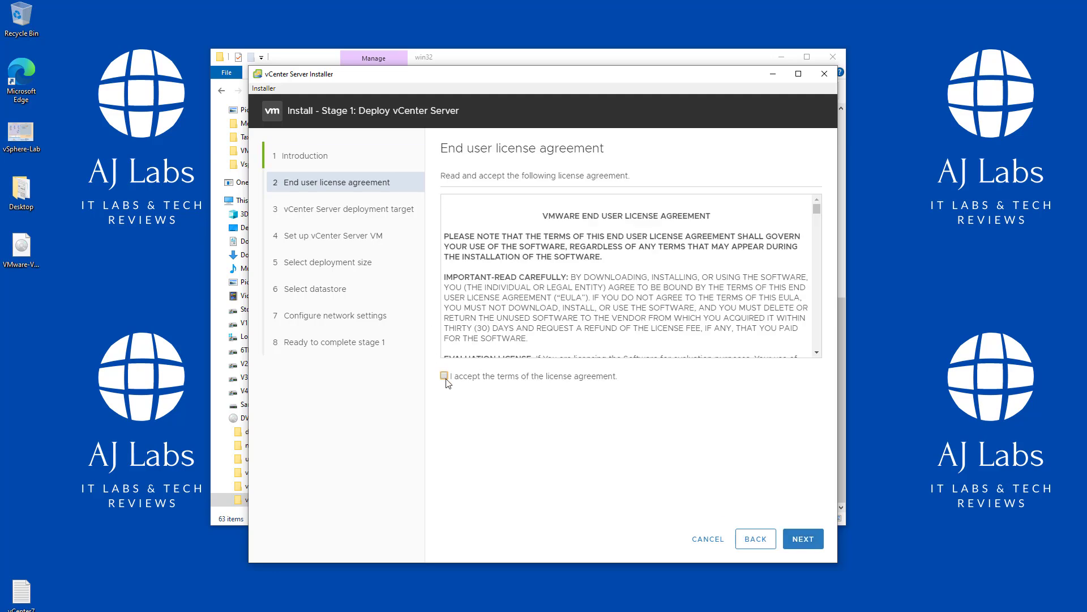
pyautogui.click(819, 535)
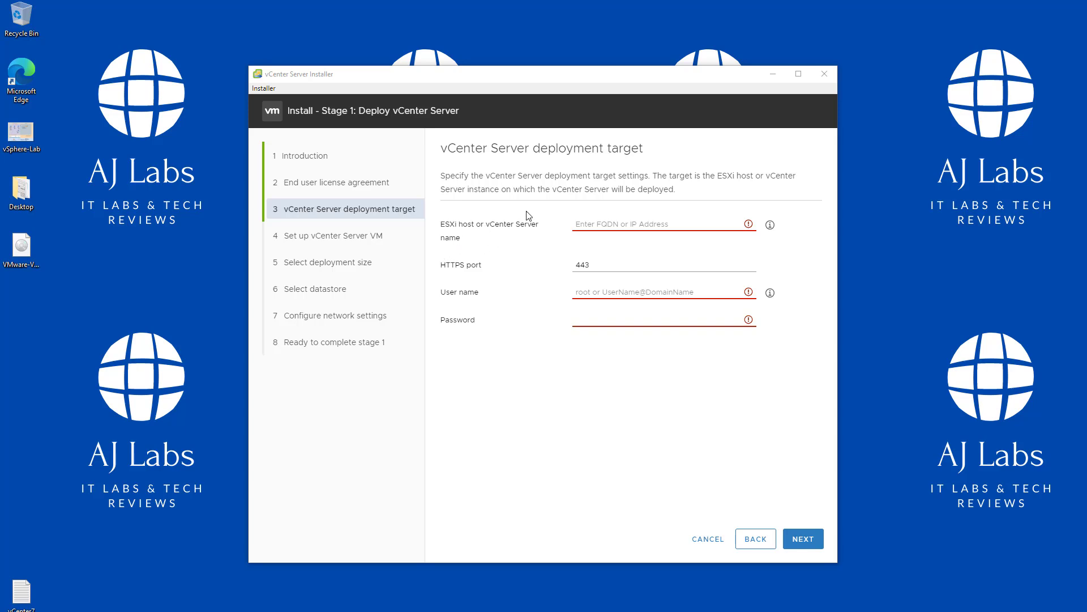
# - Enter target host esxi1.ajlabs.com, user root and its password, then bring up the ESXi host page
pyautogui.click(589, 224)
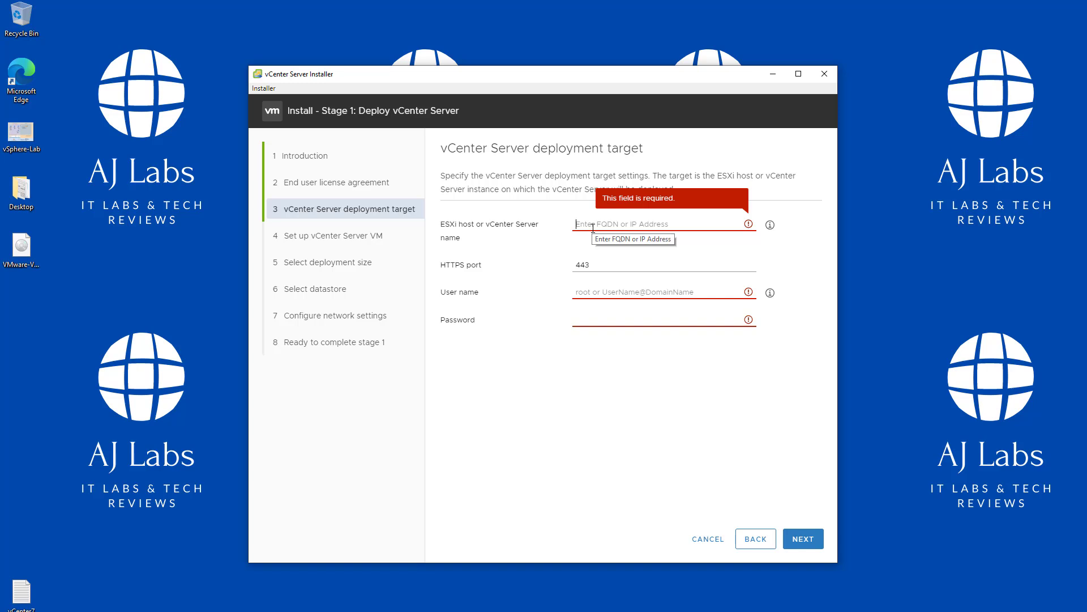
pyautogui.write('esx')
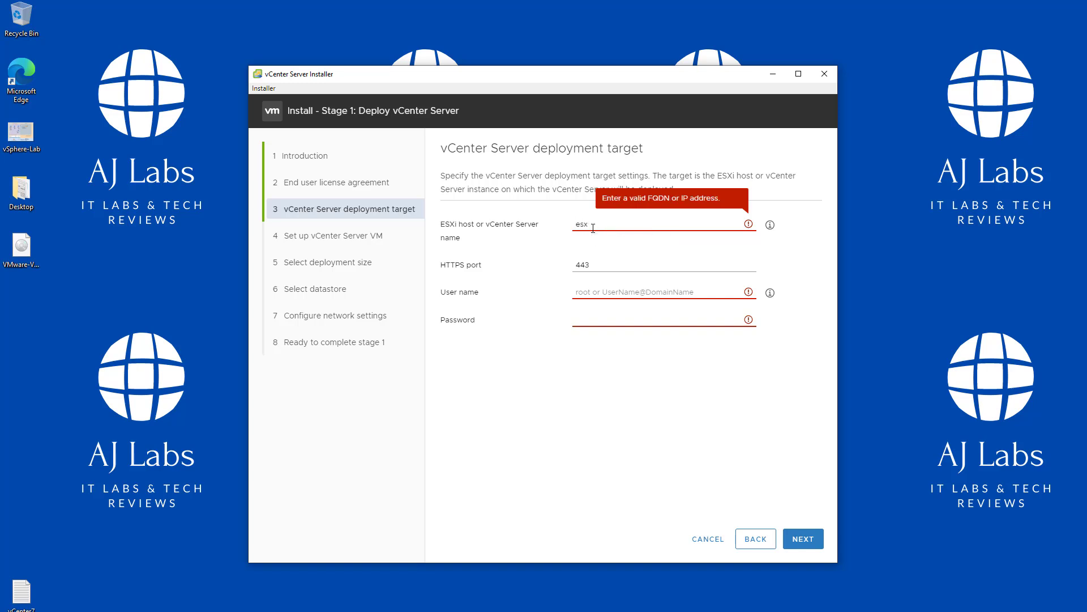
pyautogui.write('i-aj')
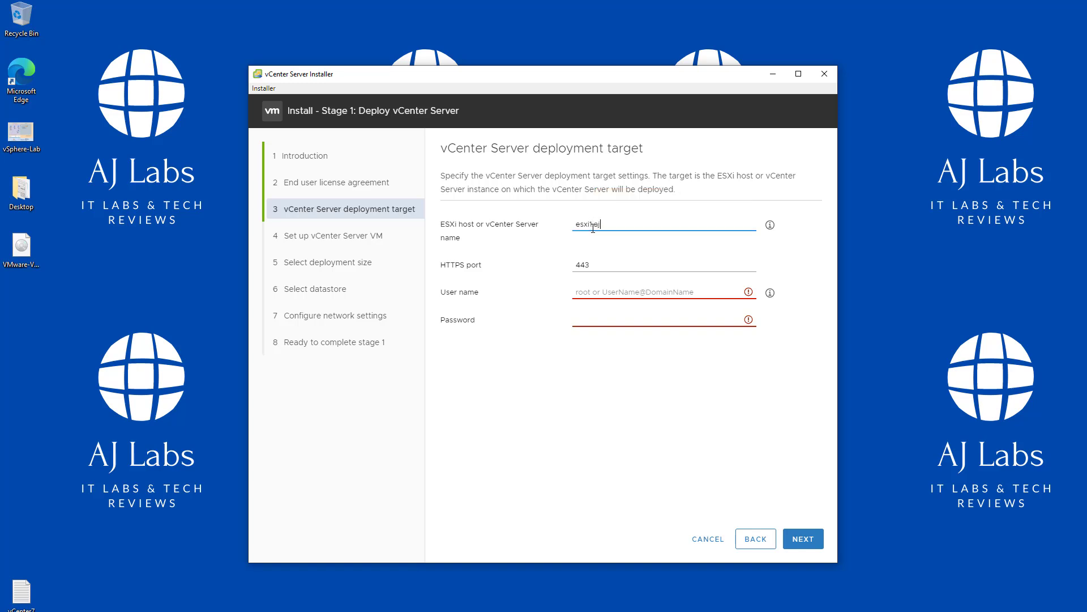
pyautogui.write('labs.com')
pyautogui.click(580, 294)
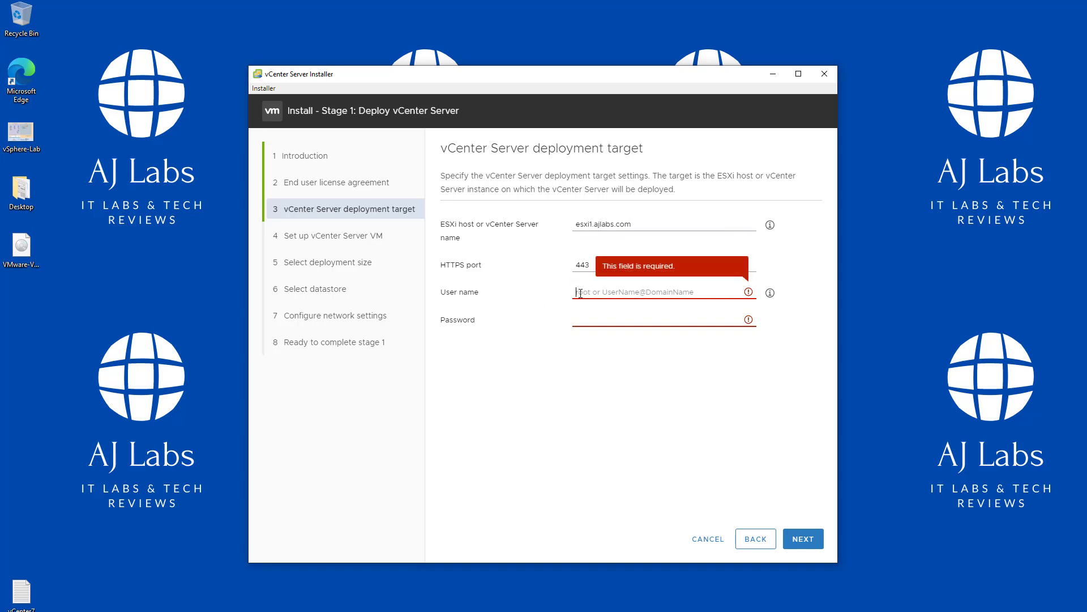
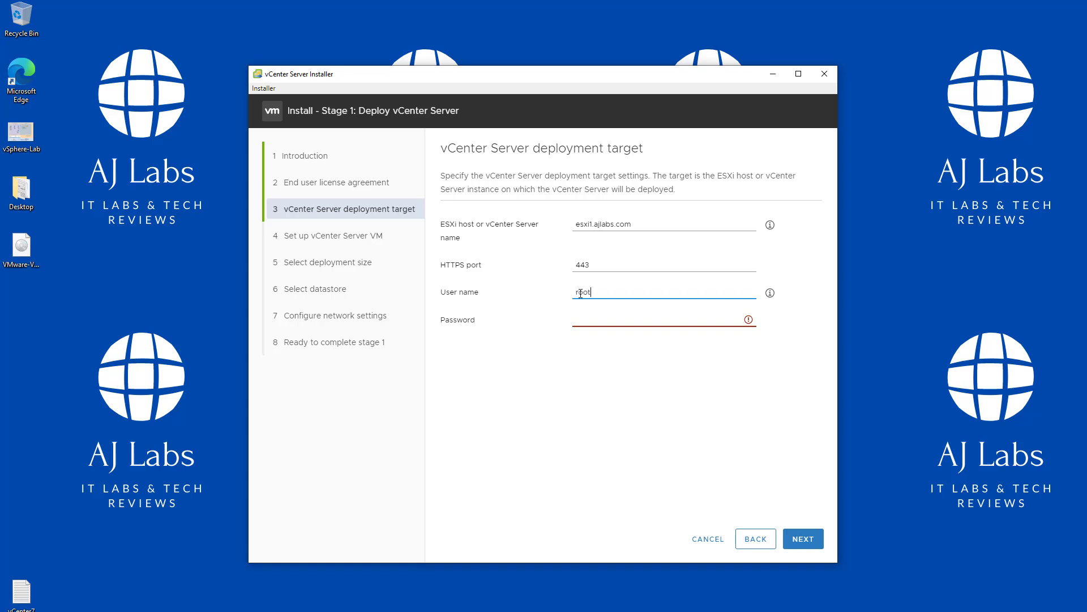
pyautogui.press('Tab')
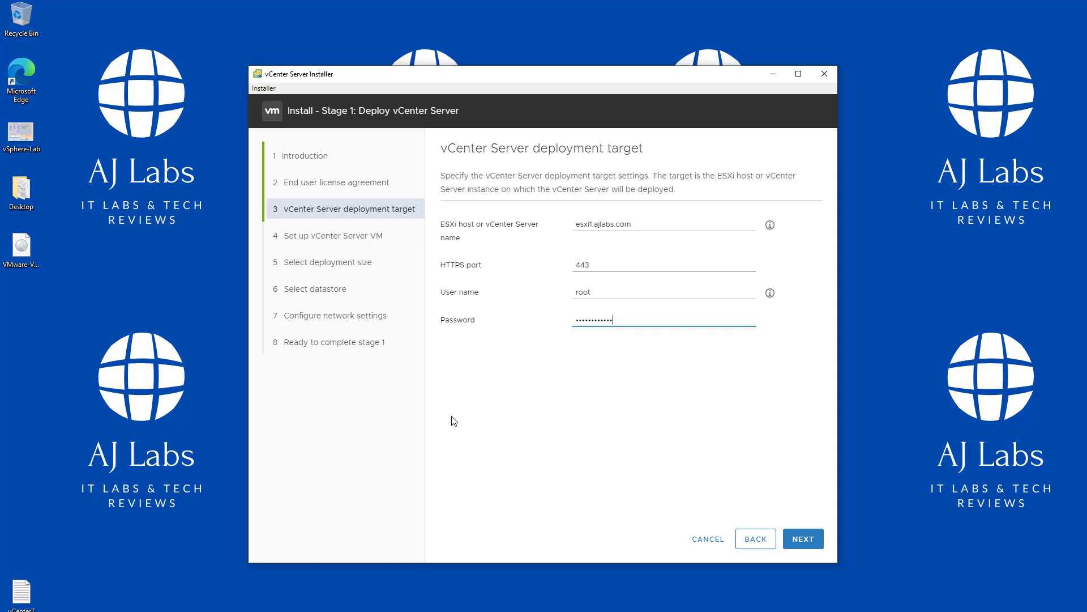
pyautogui.click(347, 589)
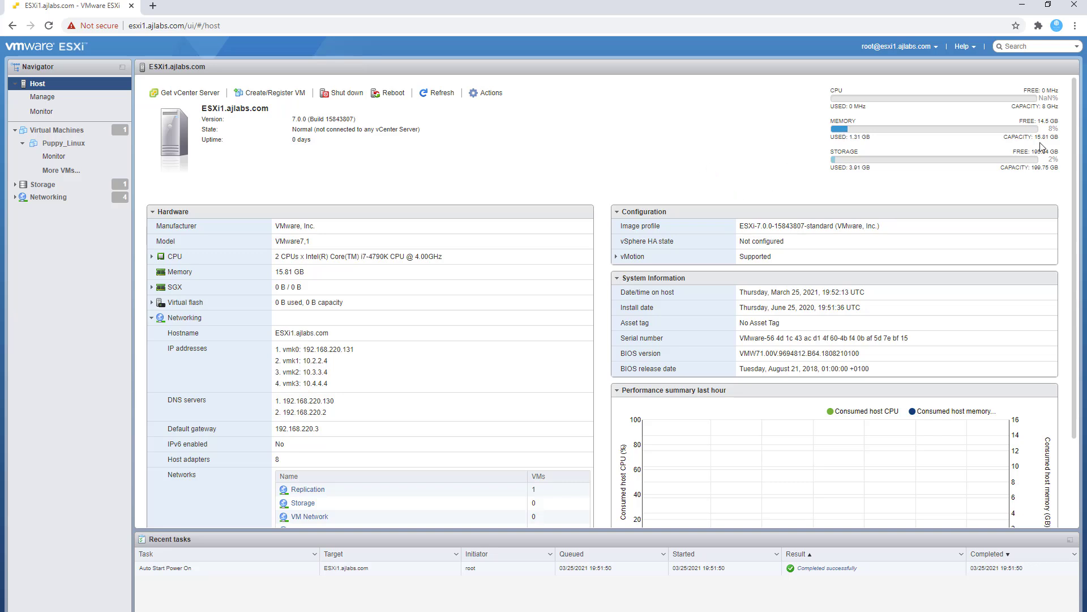
# - Check the host's 15.81 GB memory capacity, then return to the vCenter Server Installer
pyautogui.moveTo(1054, 138); pyautogui.dragTo(1032, 138)
pyautogui.hotkey('alt', 'Tab')
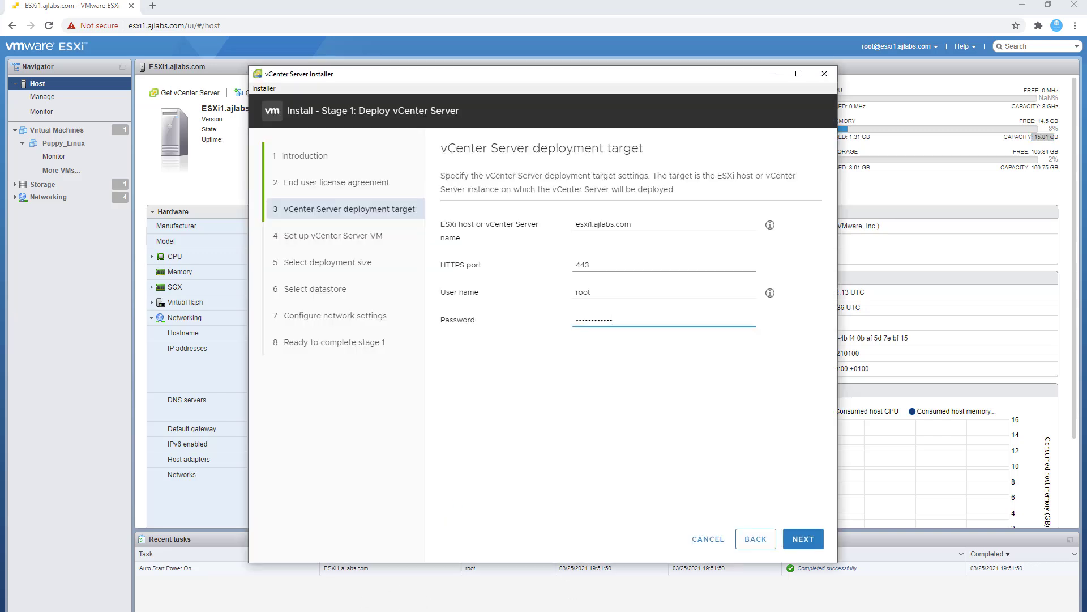
# - Submit the deployment target and accept the host's SHA1 certificate thumbprint
pyautogui.click(817, 544)
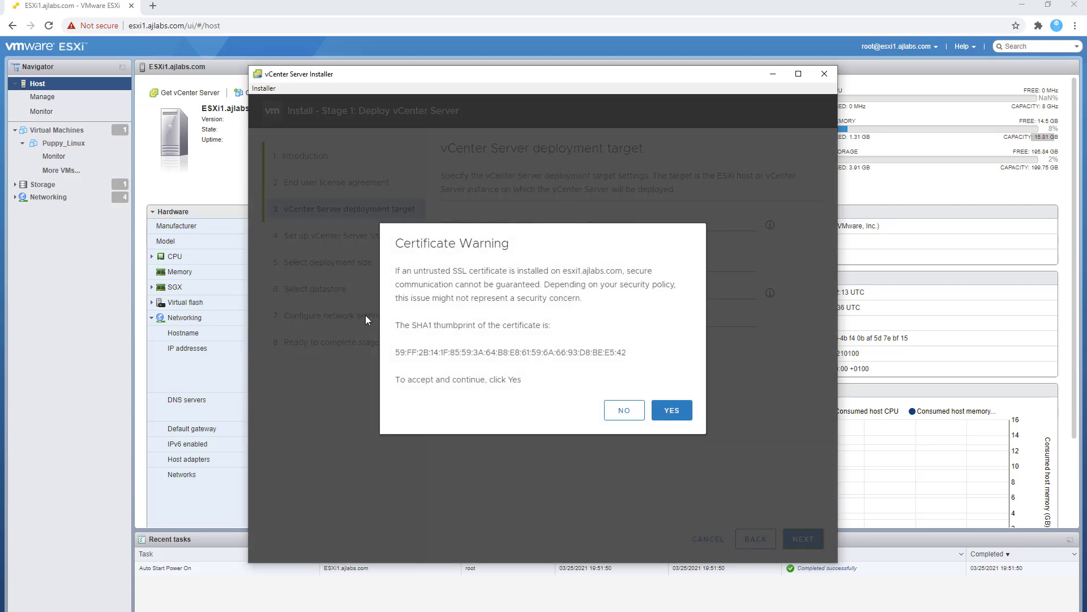
pyautogui.moveTo(396, 352); pyautogui.dragTo(655, 360)
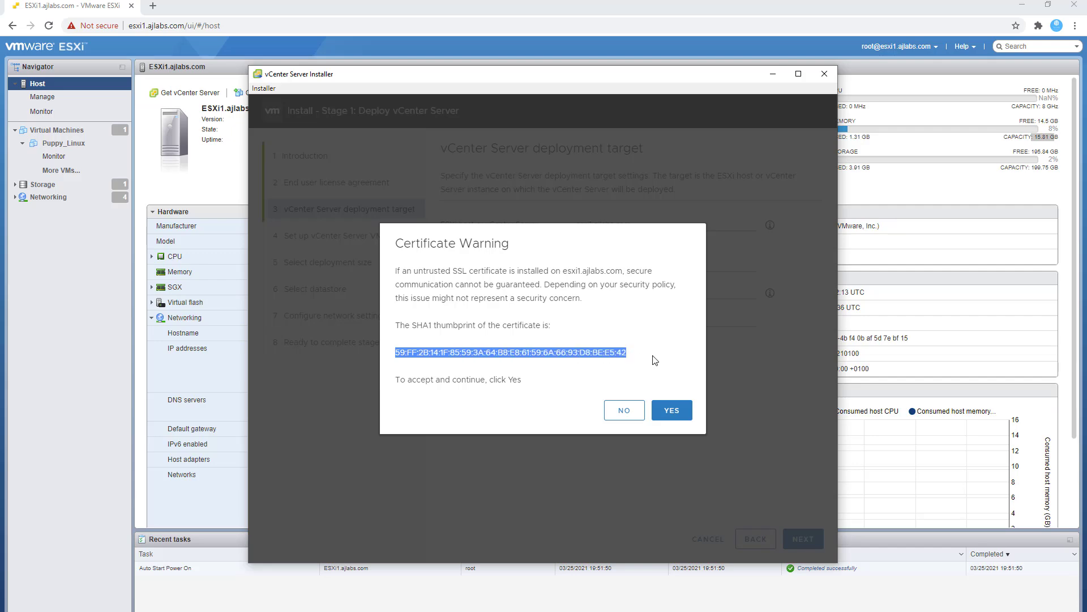
pyautogui.click(672, 410)
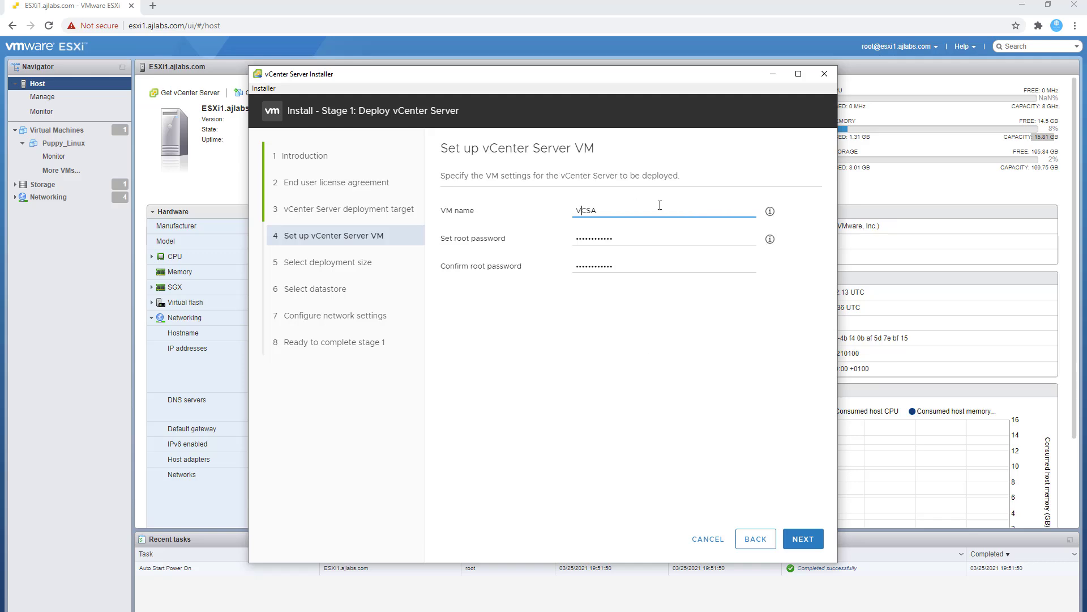
# - Name the appliance VM VCSA with a confirmed root password and proceed to deployment size
pyautogui.doubleClick(573, 213)
pyautogui.moveTo(645, 238); pyautogui.dragTo(479, 243)
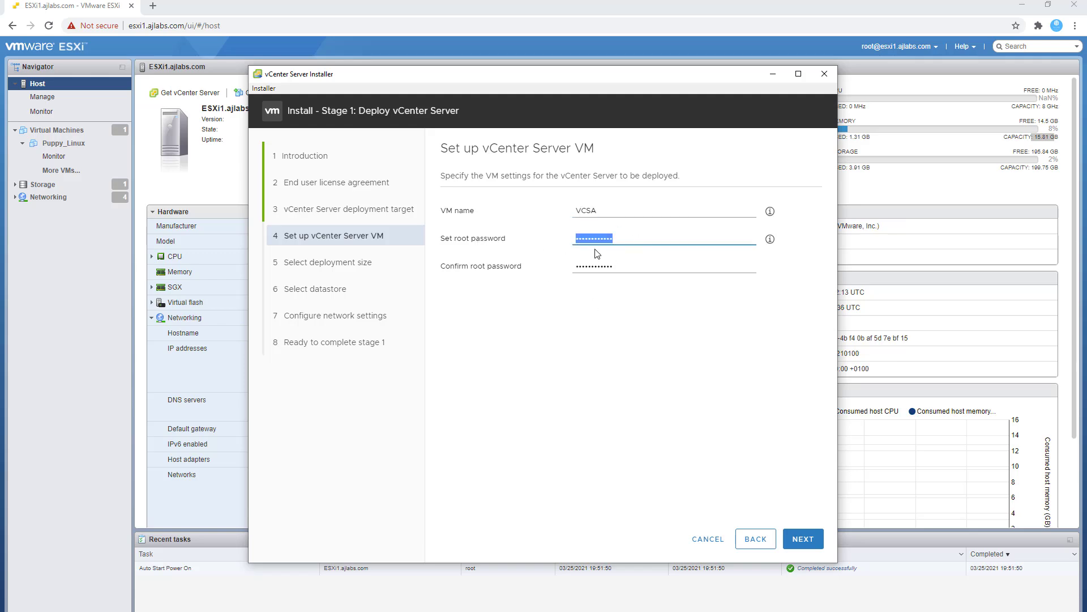
pyautogui.moveTo(618, 266); pyautogui.dragTo(524, 264)
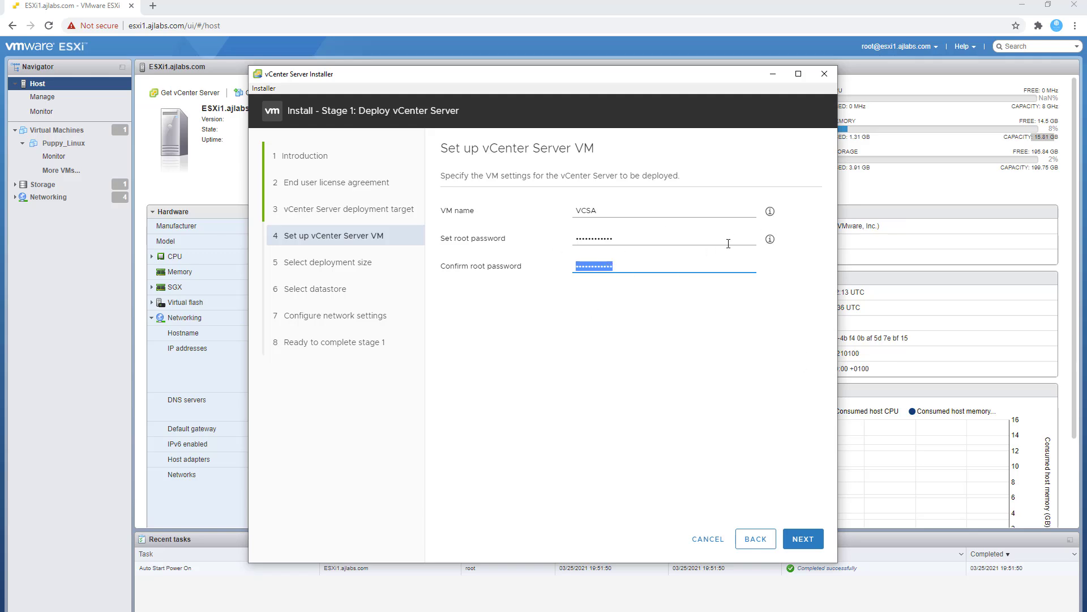
pyautogui.moveTo(770, 241)
pyautogui.click(813, 542)
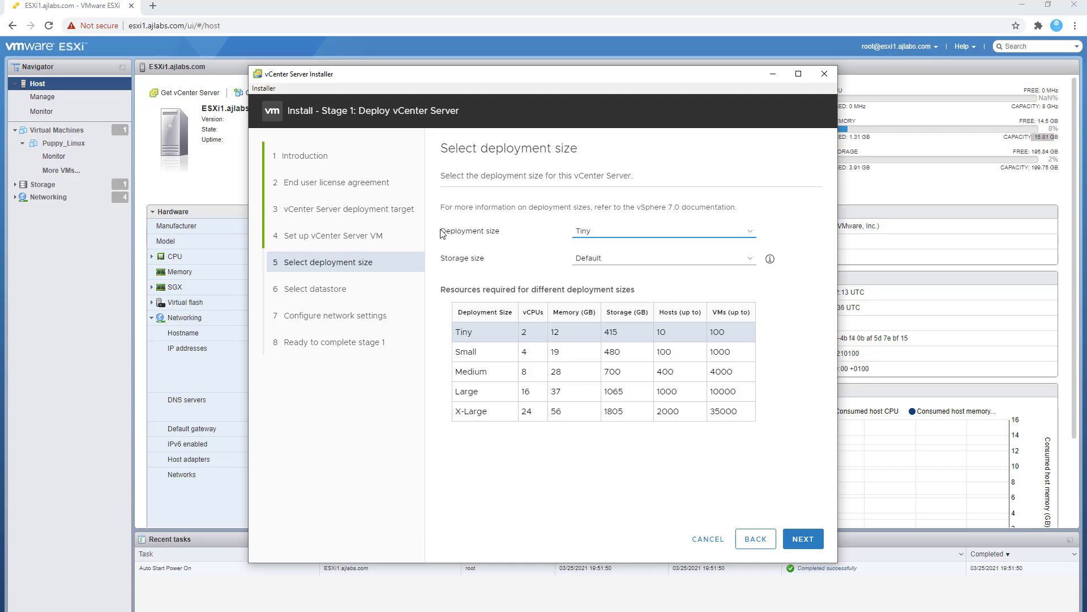
# - Review the Tiny size figures: 12 GB memory, 415 GB storage, 100 VM limit
pyautogui.moveTo(442, 234); pyautogui.dragTo(501, 235)
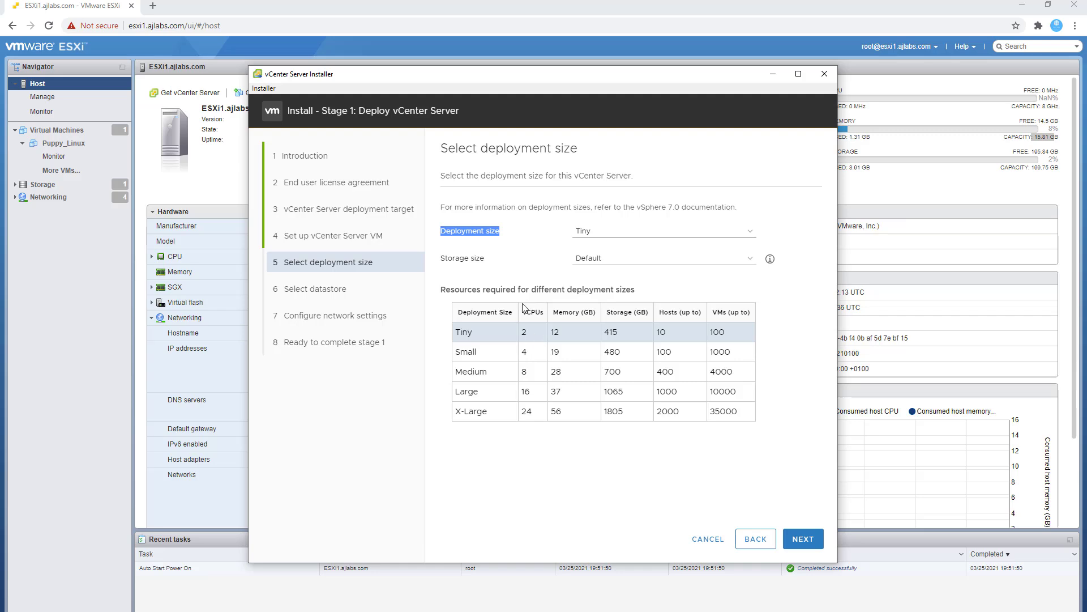
pyautogui.doubleClick(555, 332)
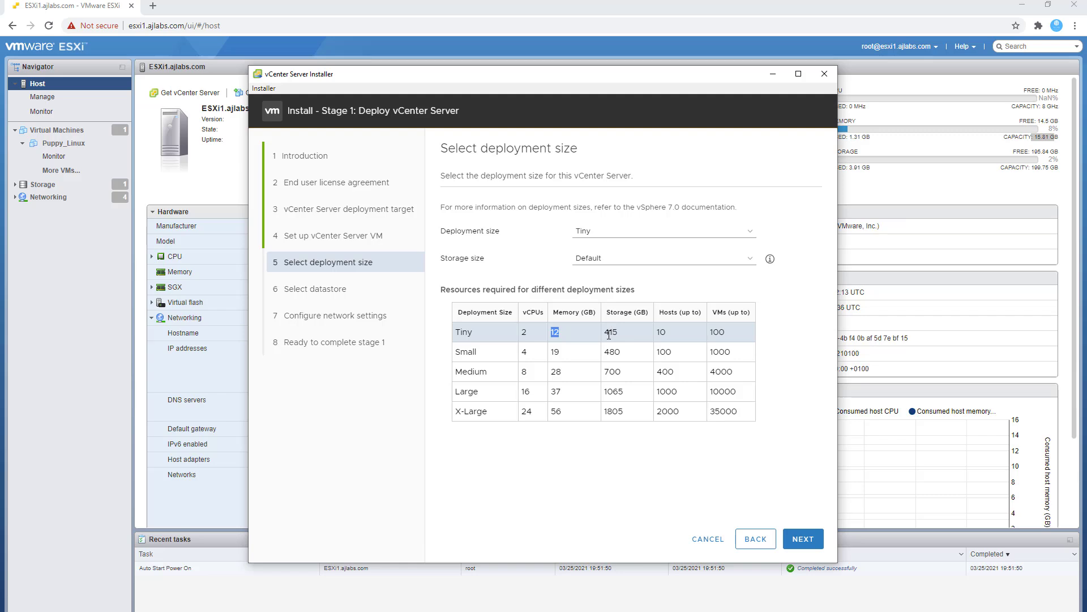
pyautogui.doubleClick(610, 333)
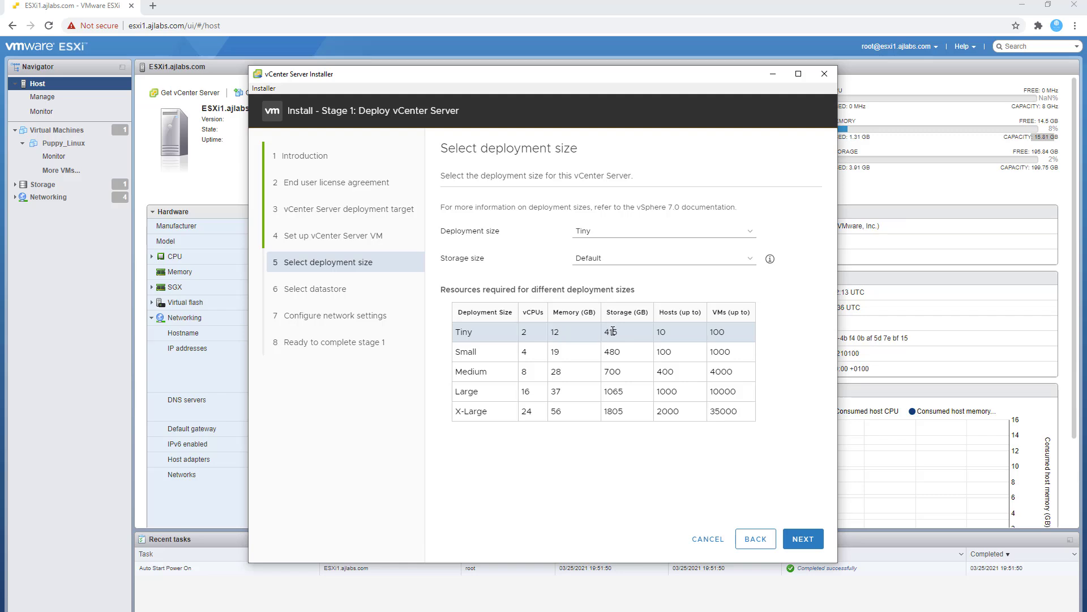
pyautogui.click(658, 332)
pyautogui.moveTo(735, 337); pyautogui.dragTo(715, 333)
# - Keep Tiny deployment size, advance to datastore selection, and bring the ESXi host client forward
pyautogui.click(756, 237)
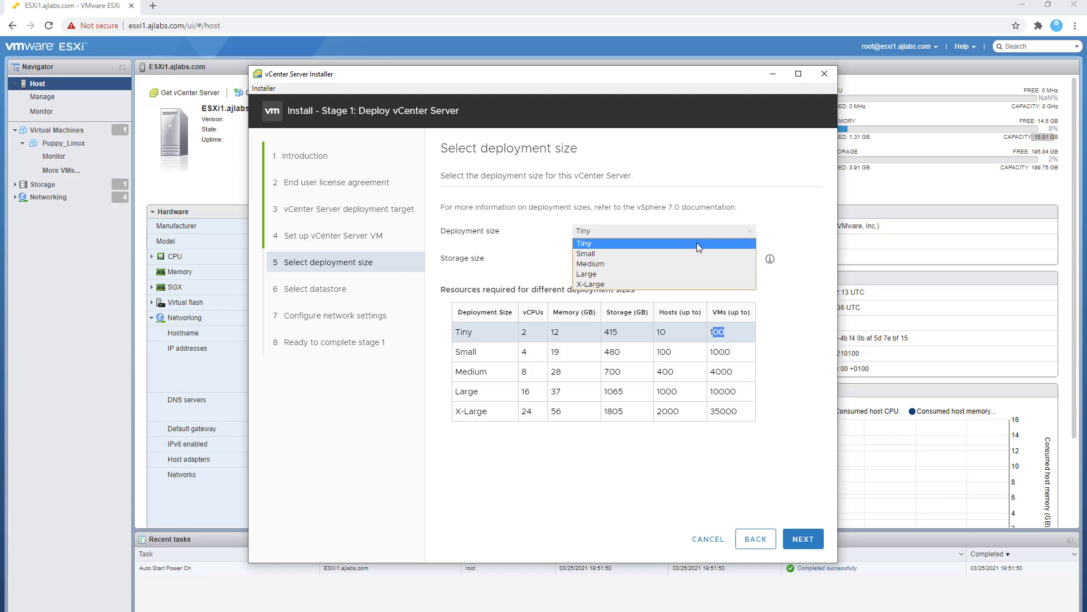
pyautogui.click(603, 244)
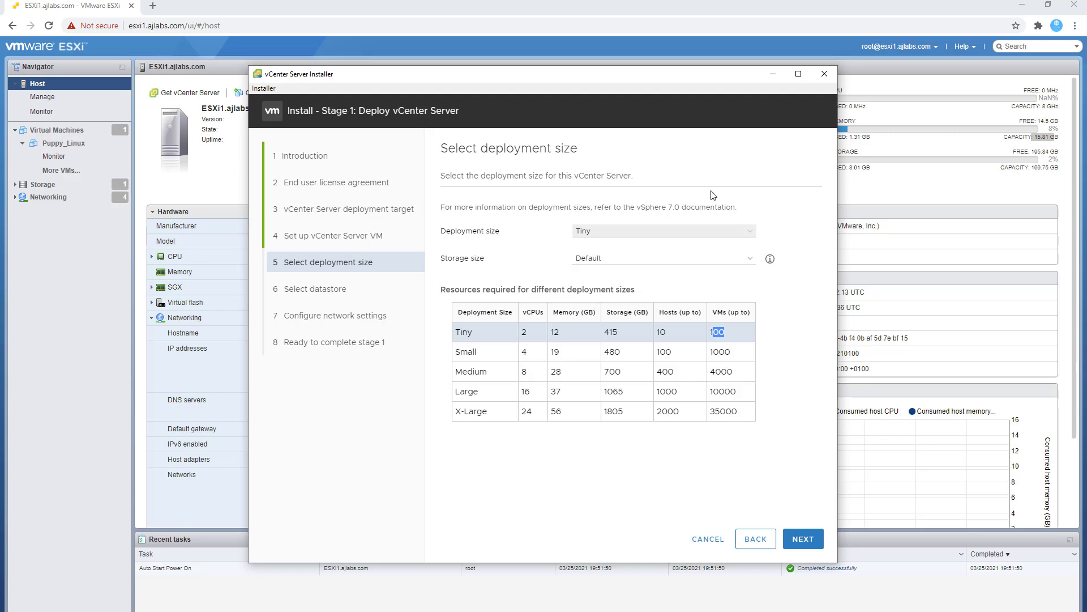
pyautogui.click(806, 539)
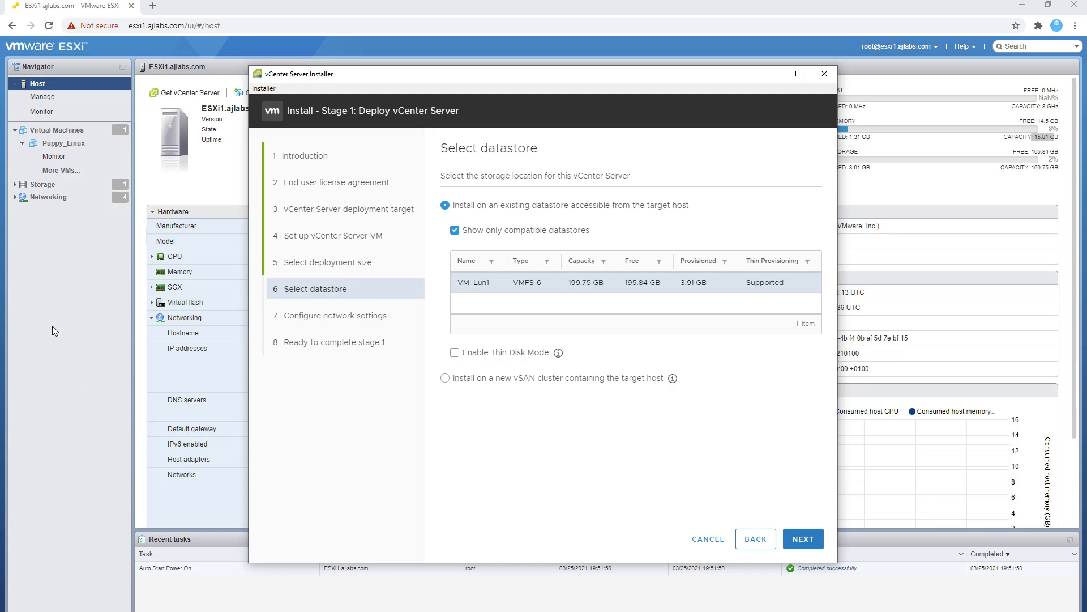
pyautogui.click(70, 321)
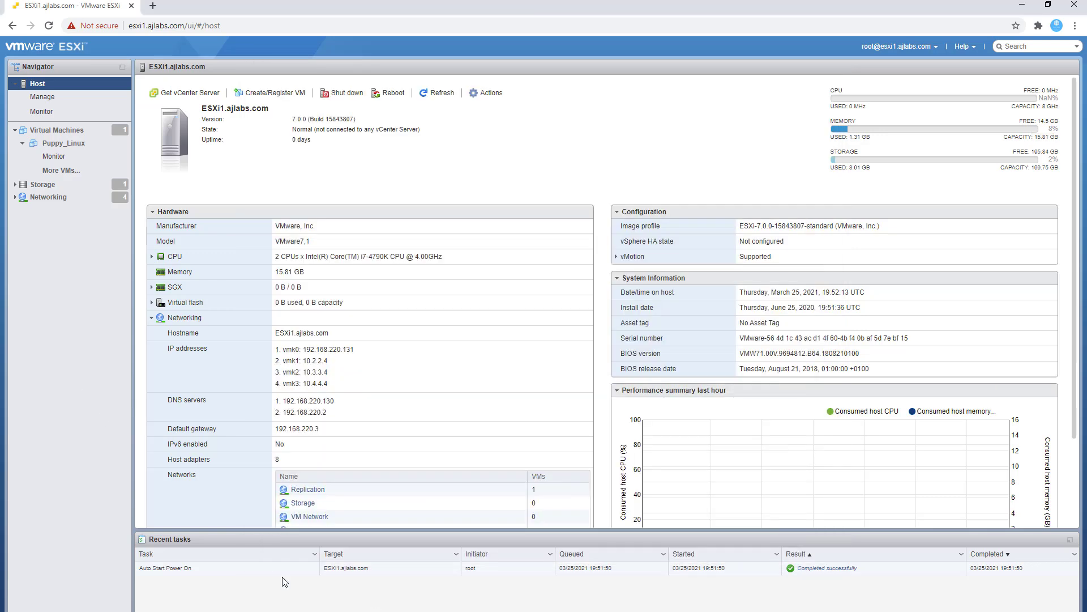
# - Check that the VM_Lun1 datastore has 195.84 GB free in the ESXi Host Client
pyautogui.click(15, 184)
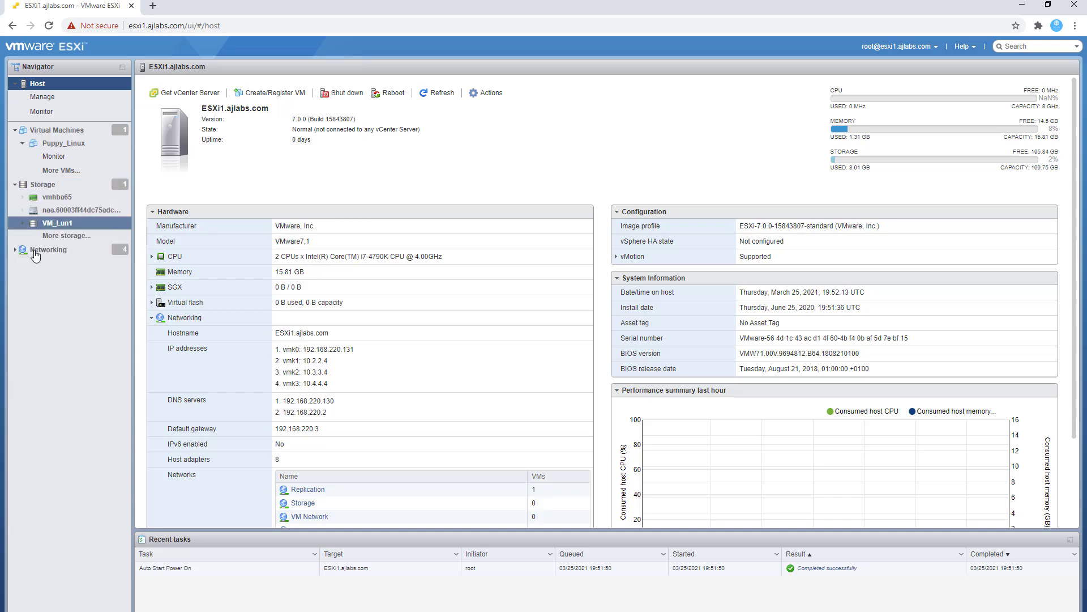
pyautogui.click(63, 224)
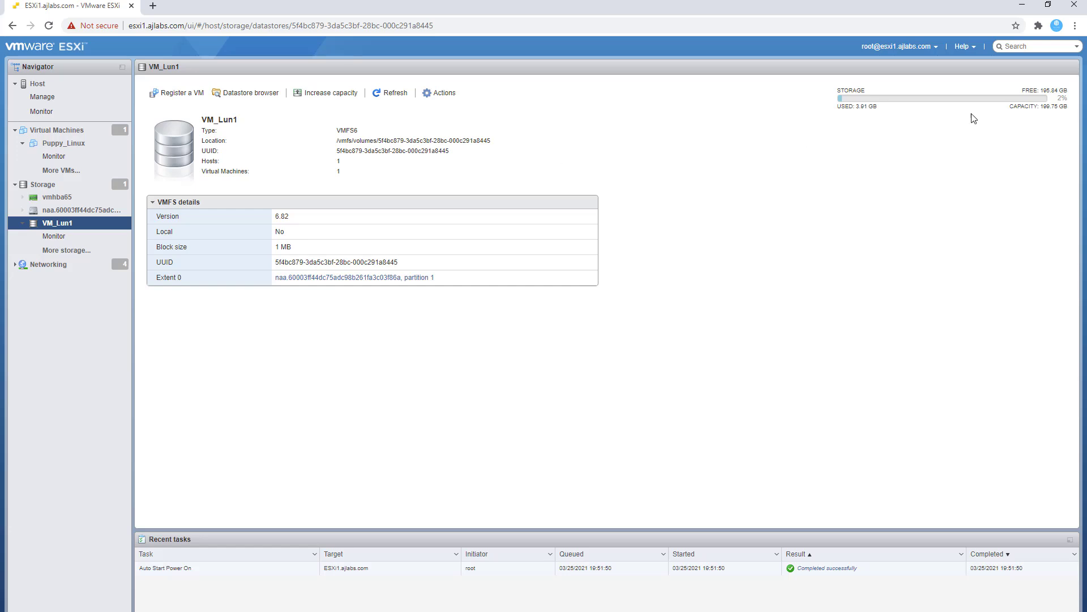
pyautogui.doubleClick(1047, 90)
# - Minimise VMware Workstation and the browser to get back to the installer
pyautogui.click(403, 610)
pyautogui.click(364, 591)
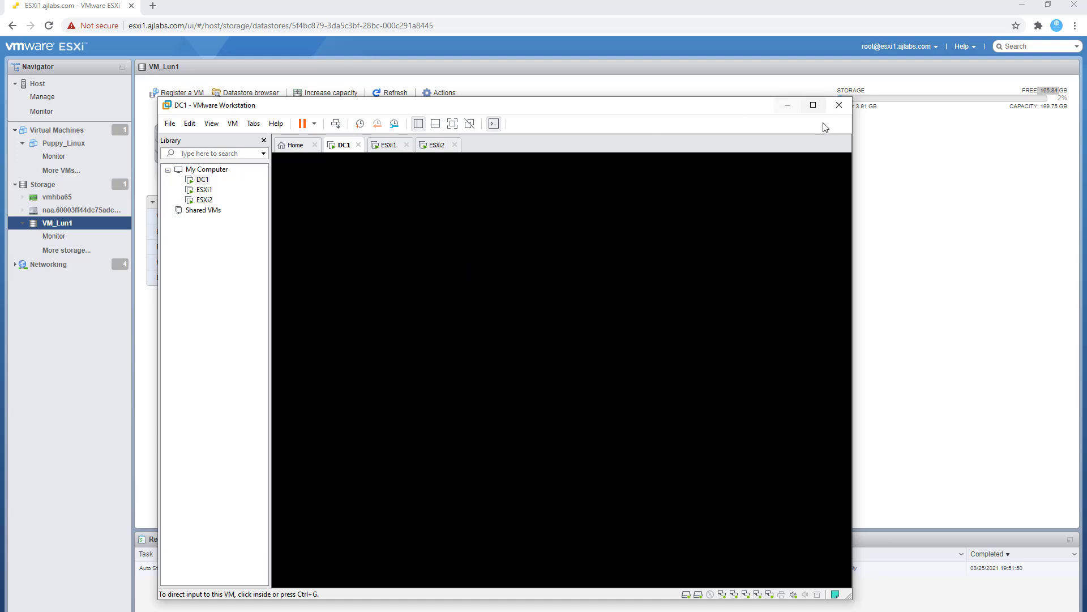
pyautogui.click(787, 105)
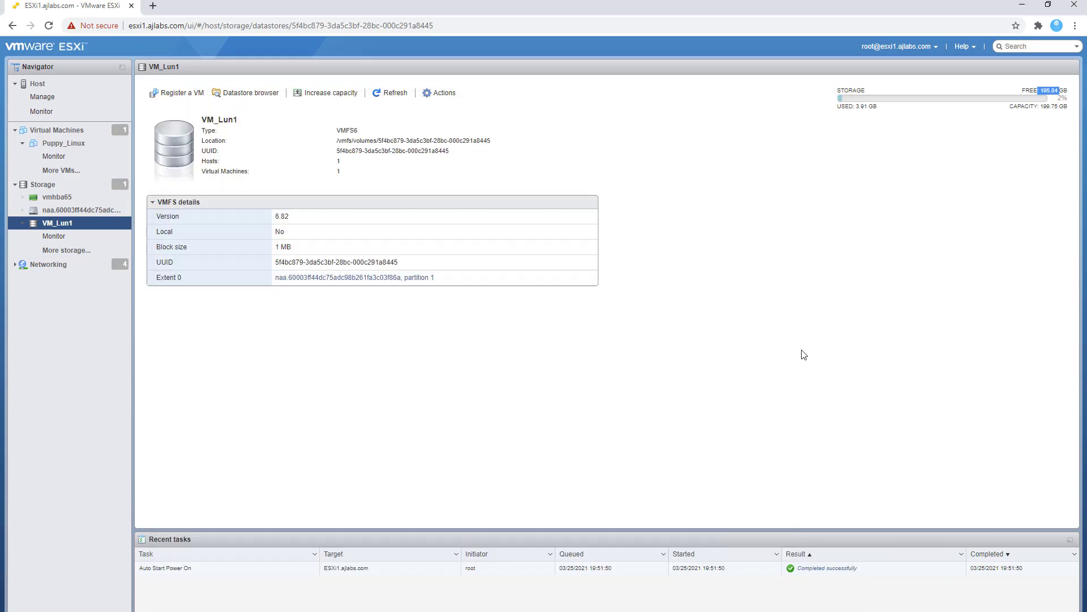
pyautogui.moveTo(348, 611)
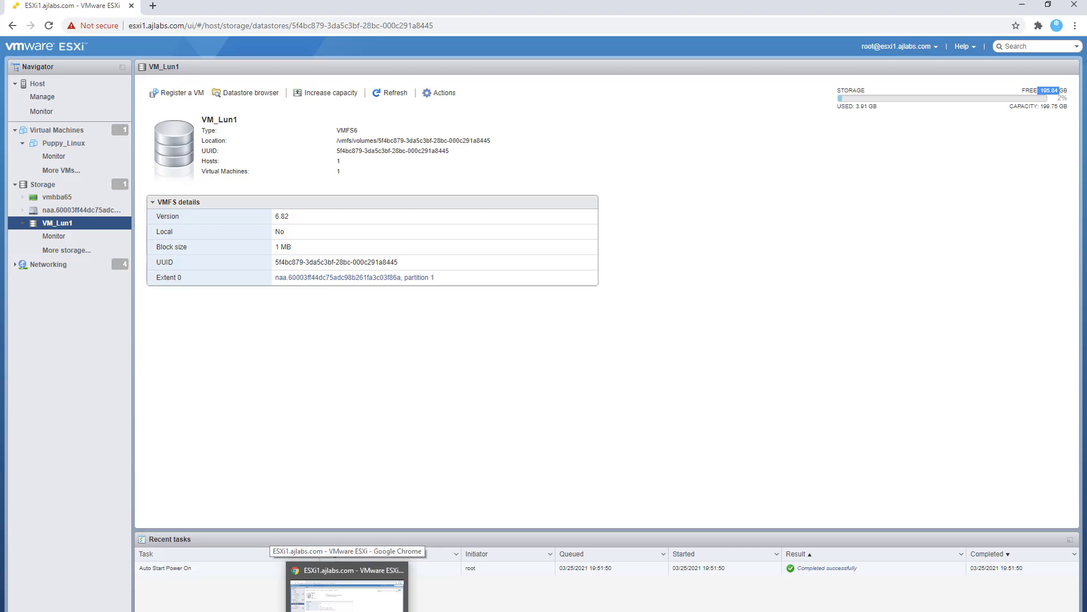
pyautogui.click(347, 605)
pyautogui.moveTo(610, 81); pyautogui.dragTo(655, 55)
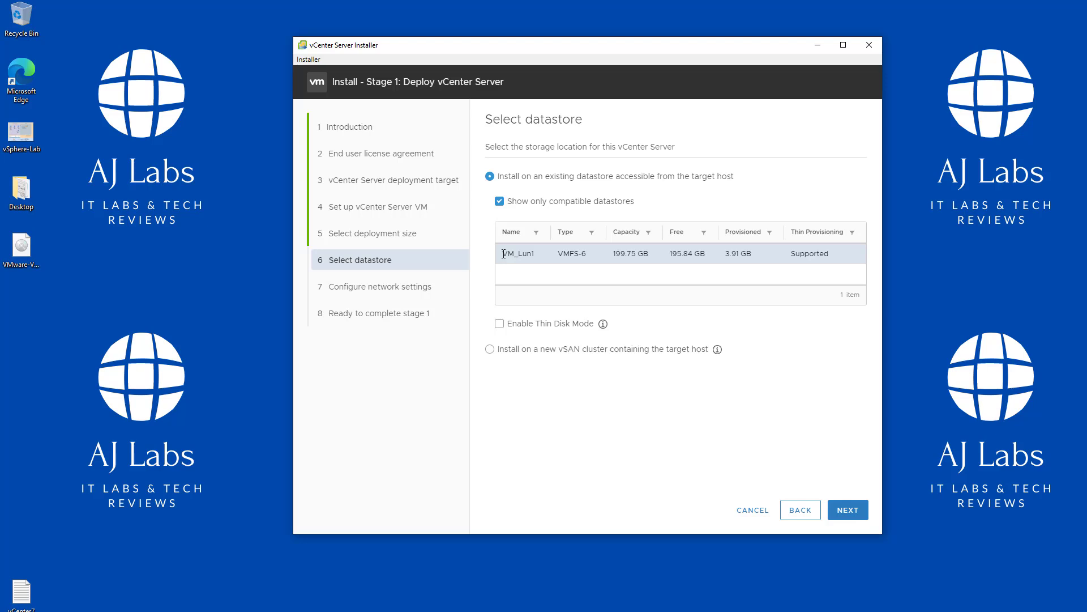
# - Keep VM_Lun1 as the datastore with Thin Disk Mode enabled and continue to network settings
pyautogui.moveTo(504, 254); pyautogui.dragTo(536, 253)
pyautogui.moveTo(601, 332)
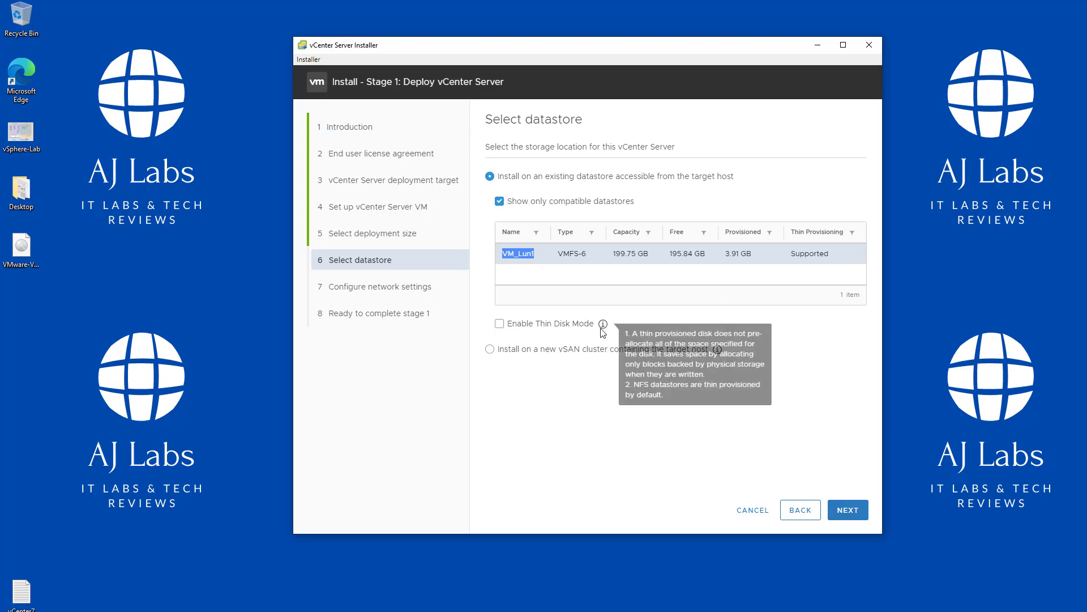
pyautogui.click(499, 325)
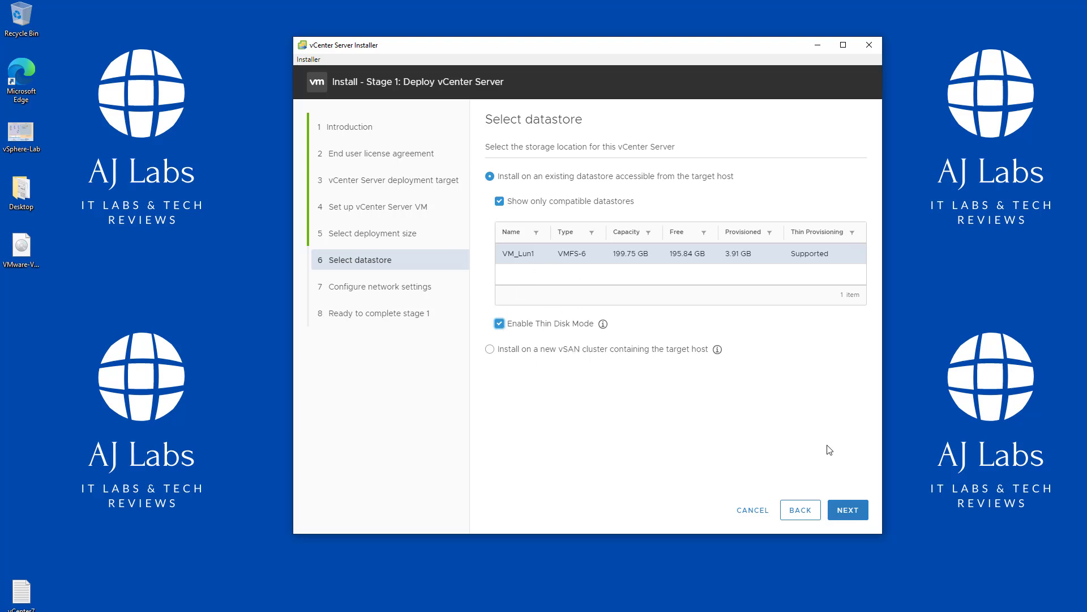
pyautogui.click(849, 515)
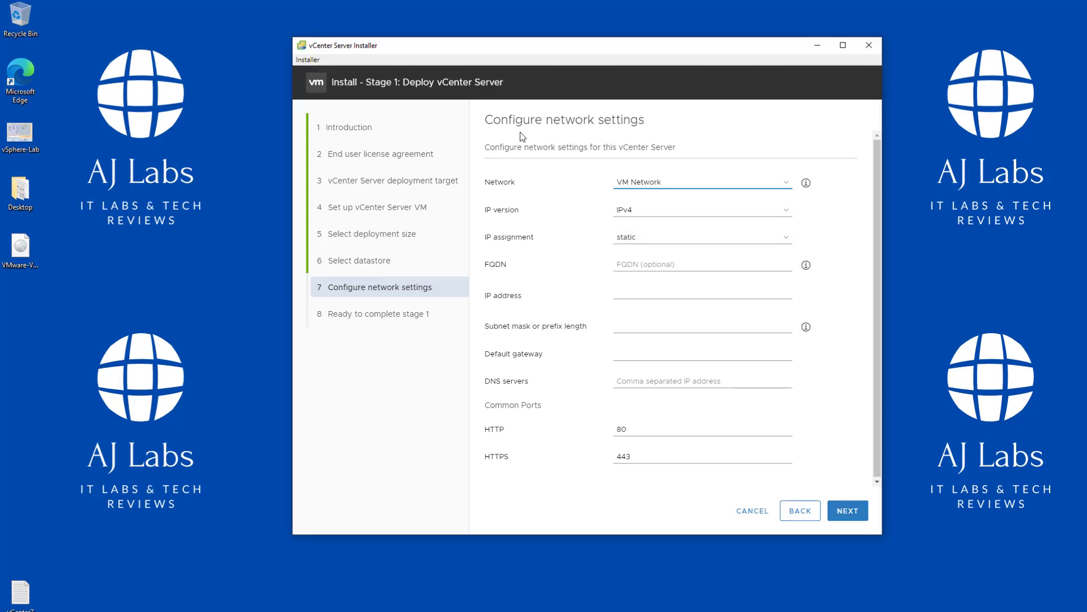
# - Keep VM Network as the appliance's network
pyautogui.moveTo(486, 116); pyautogui.dragTo(618, 123)
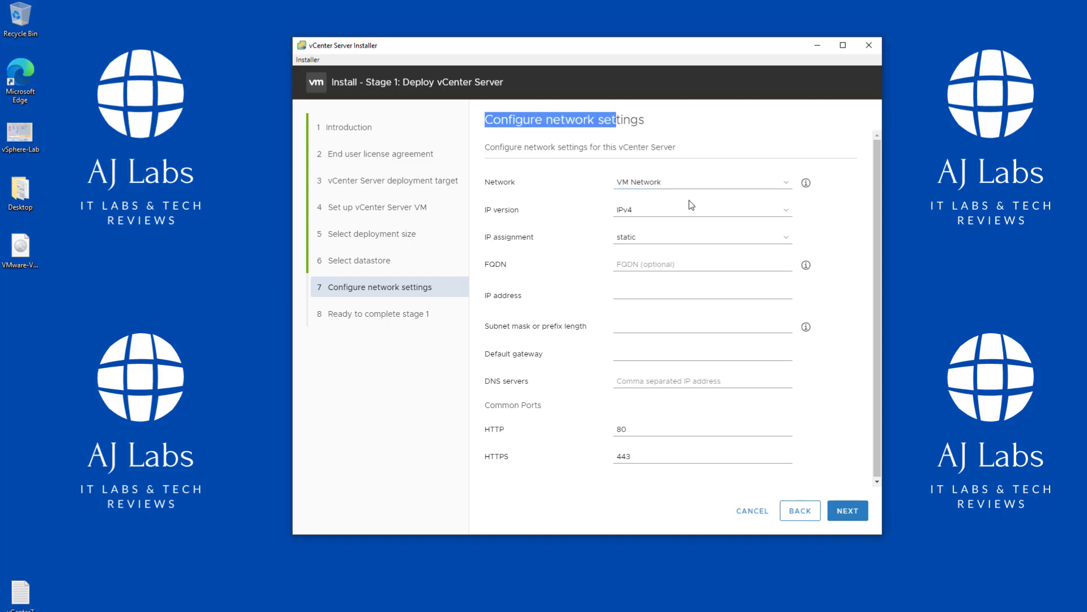
pyautogui.click(789, 185)
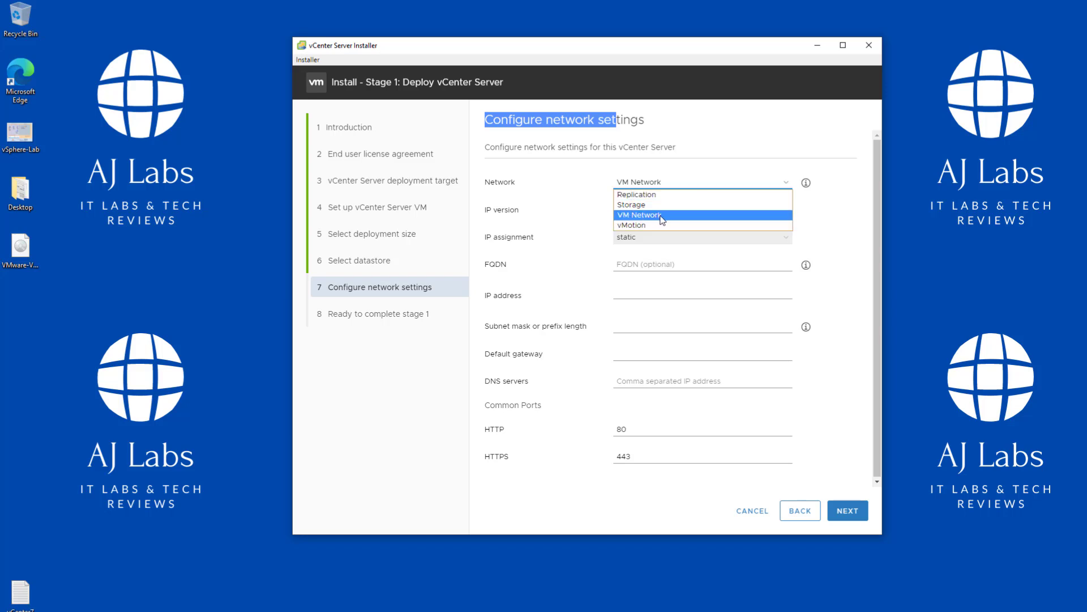
pyautogui.click(700, 221)
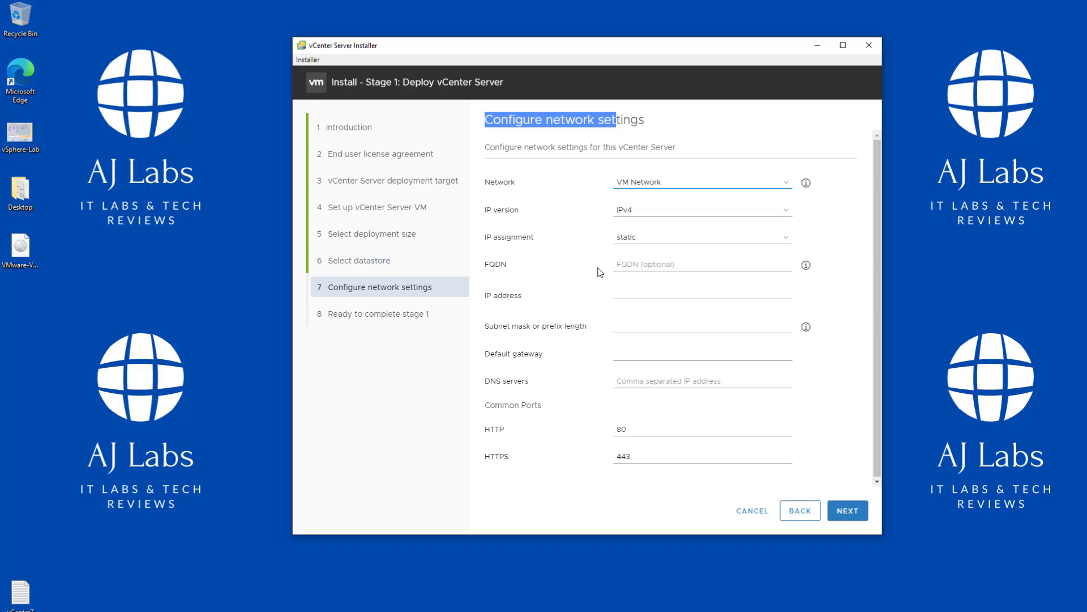
# - Enter vcsa.ajlabs.com as the appliance FQDN
pyautogui.moveTo(808, 267)
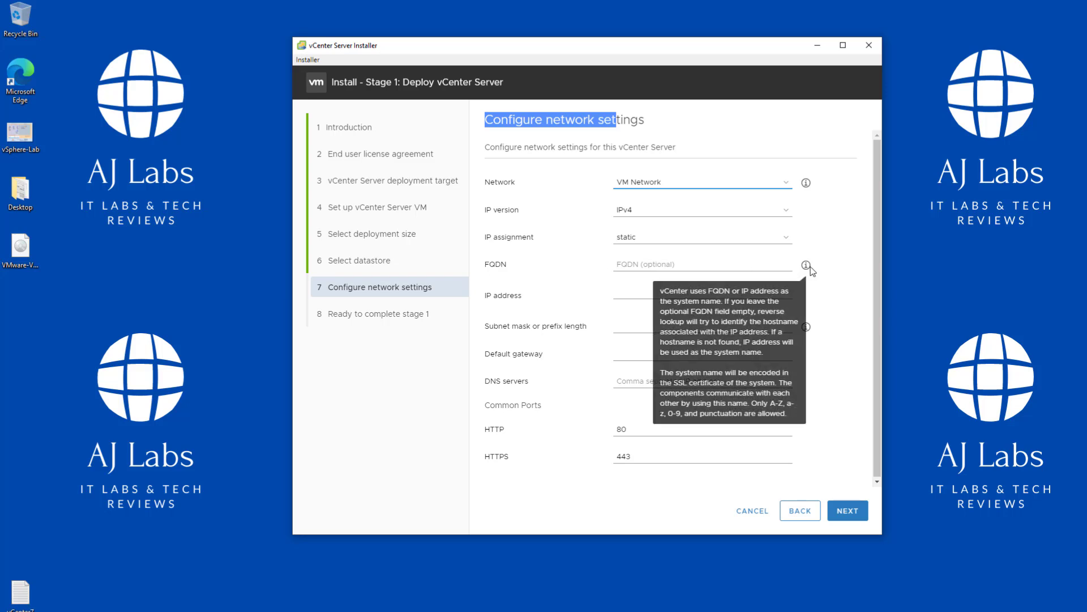
pyautogui.click(709, 259)
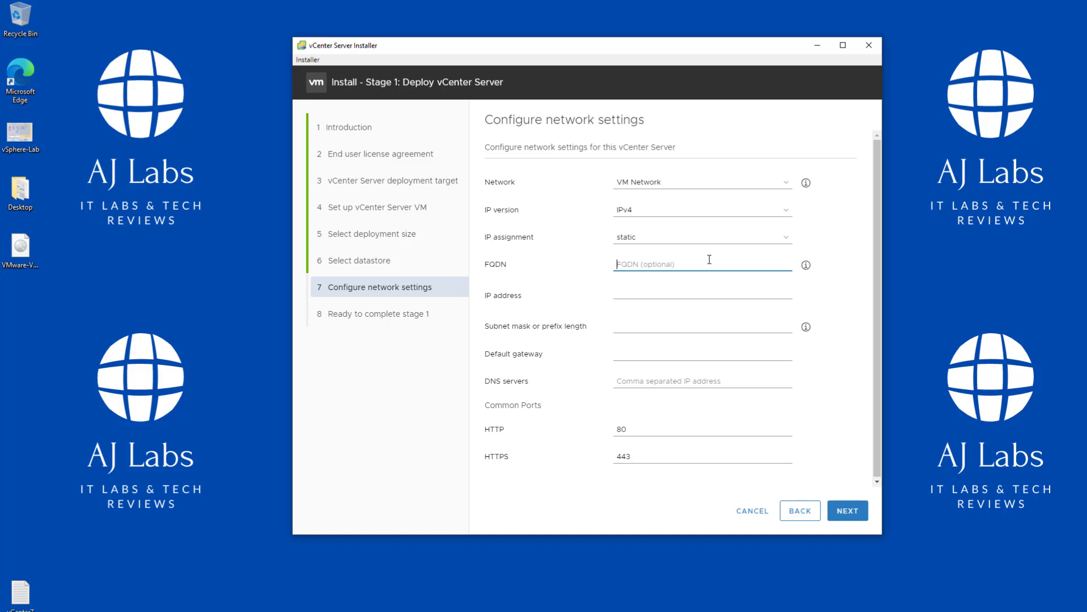
pyautogui.write('vc')
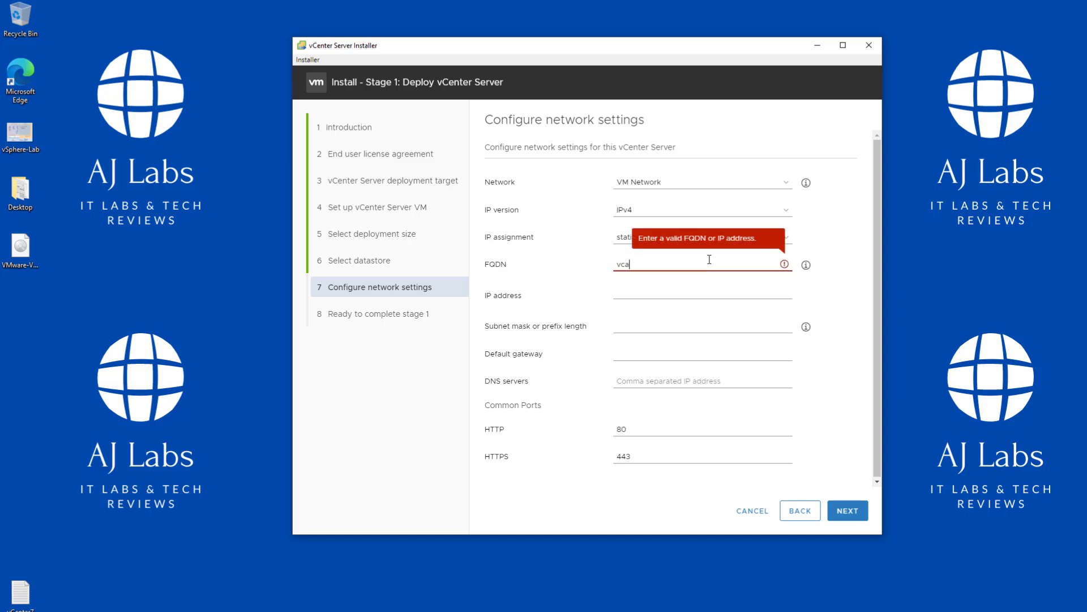
pyautogui.write('sa.ajl.a')
pyautogui.press('BackSpace')
pyautogui.press('BackSpace')
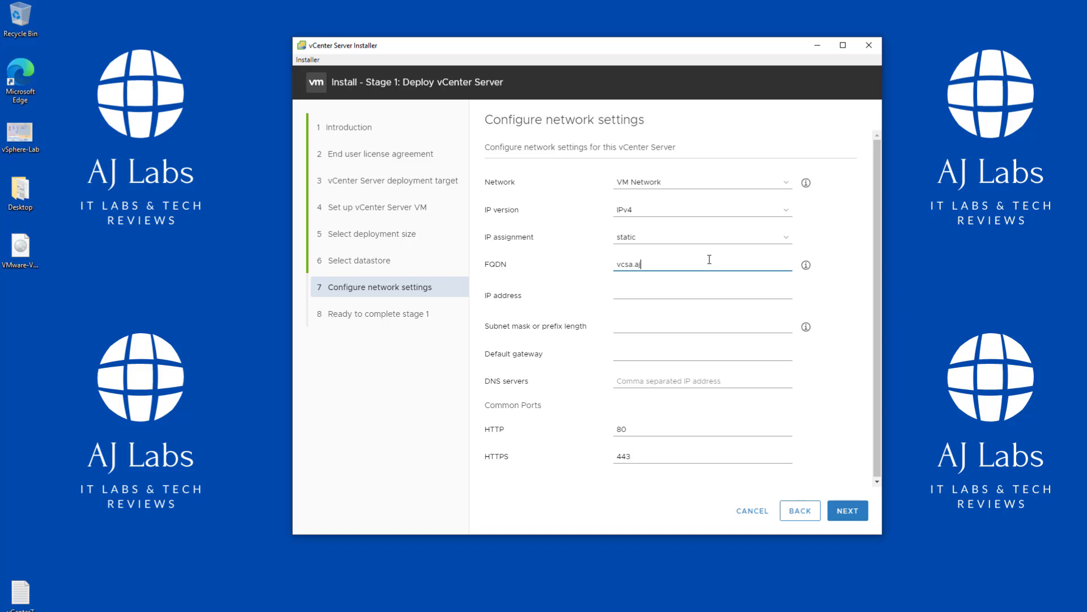
pyautogui.write('labs.com')
pyautogui.moveTo(685, 265); pyautogui.dragTo(586, 269)
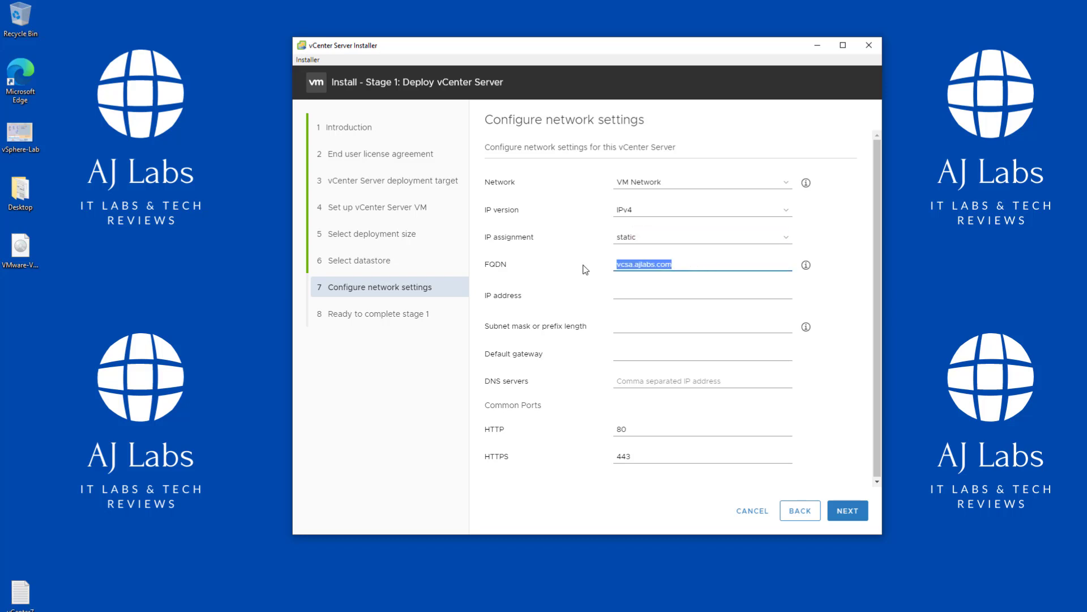
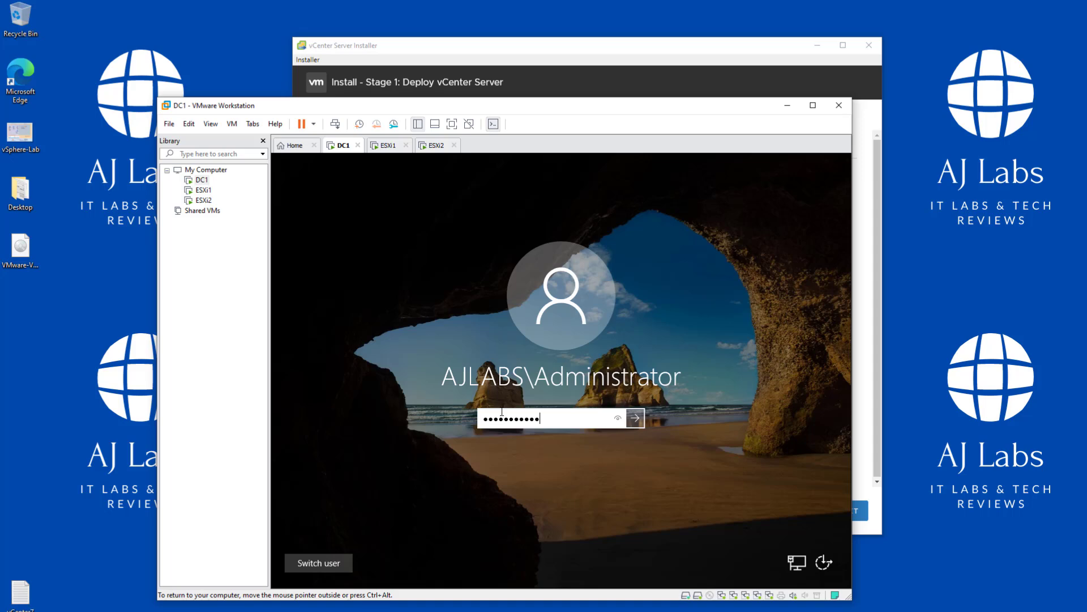
# - Sign in to DC1 and confirm DNS Manager's vcsa host record is 192.168.220.133
pyautogui.write('d')
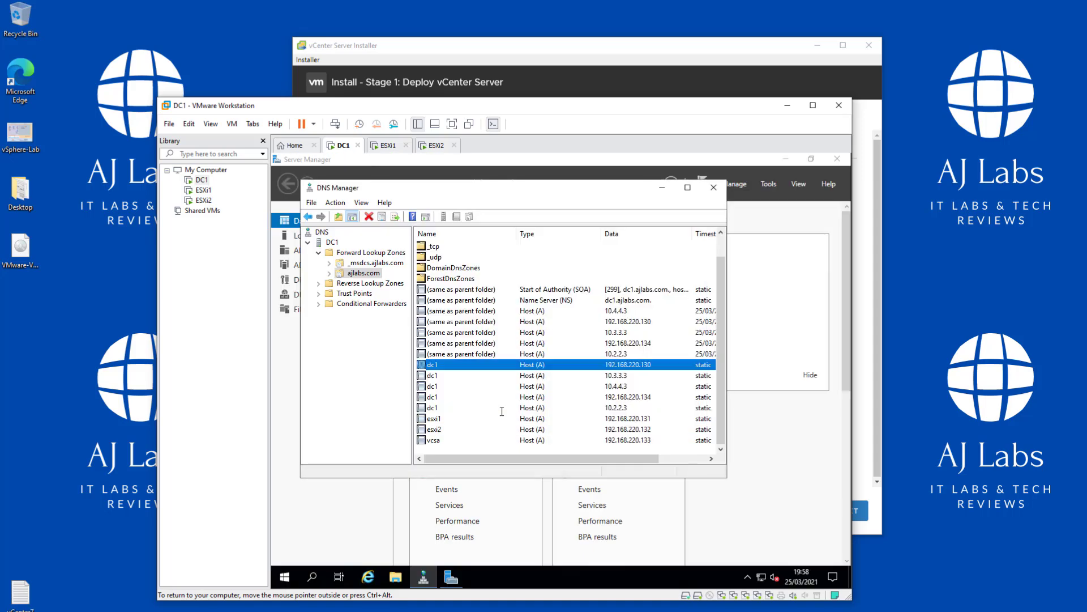
pyautogui.moveTo(575, 189); pyautogui.dragTo(582, 163)
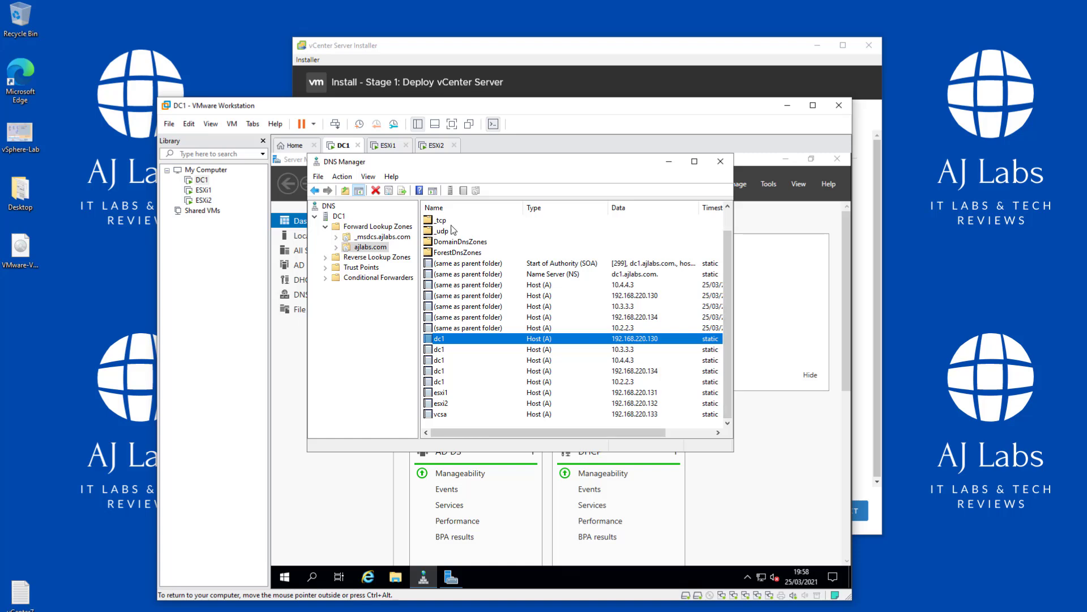
pyautogui.click(429, 415)
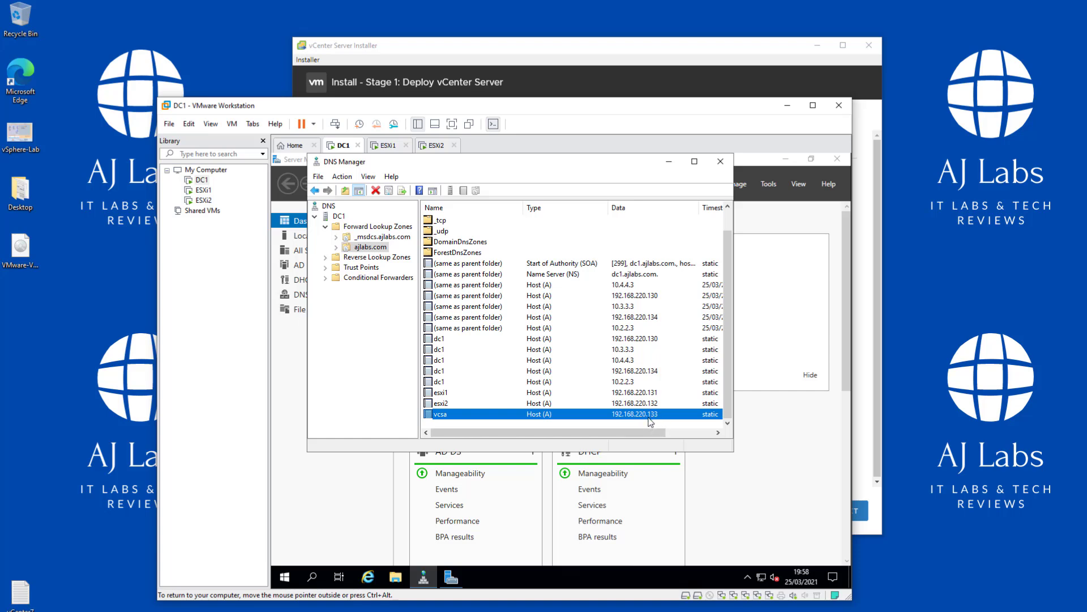
# - Enter IP 192.168.220.133 and subnet mask 255.255.255.0 in the installer, then return to DC1
pyautogui.click(786, 109)
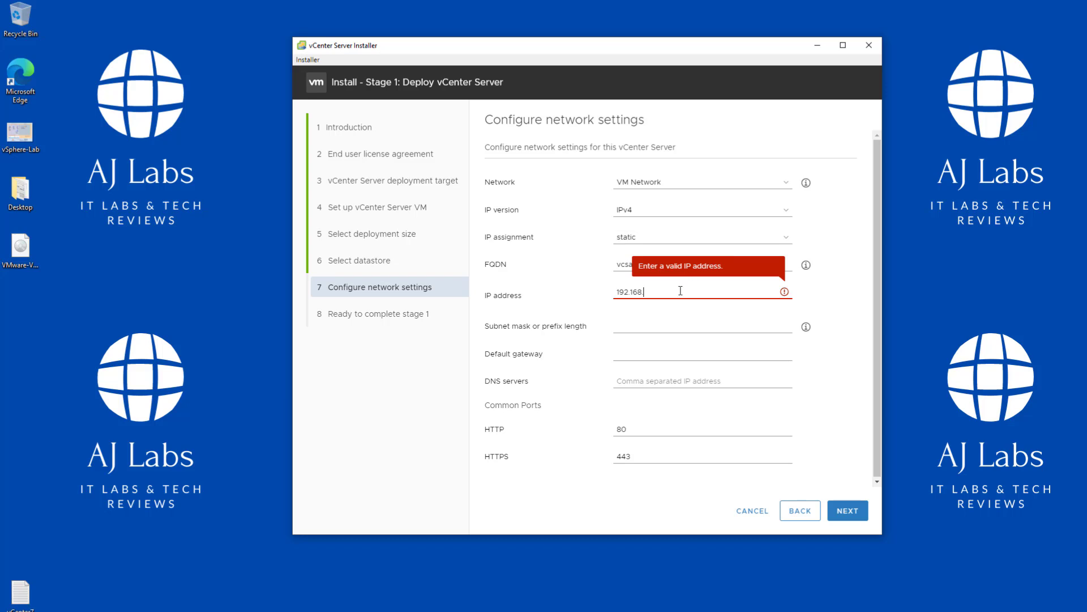
pyautogui.write('.220.1')
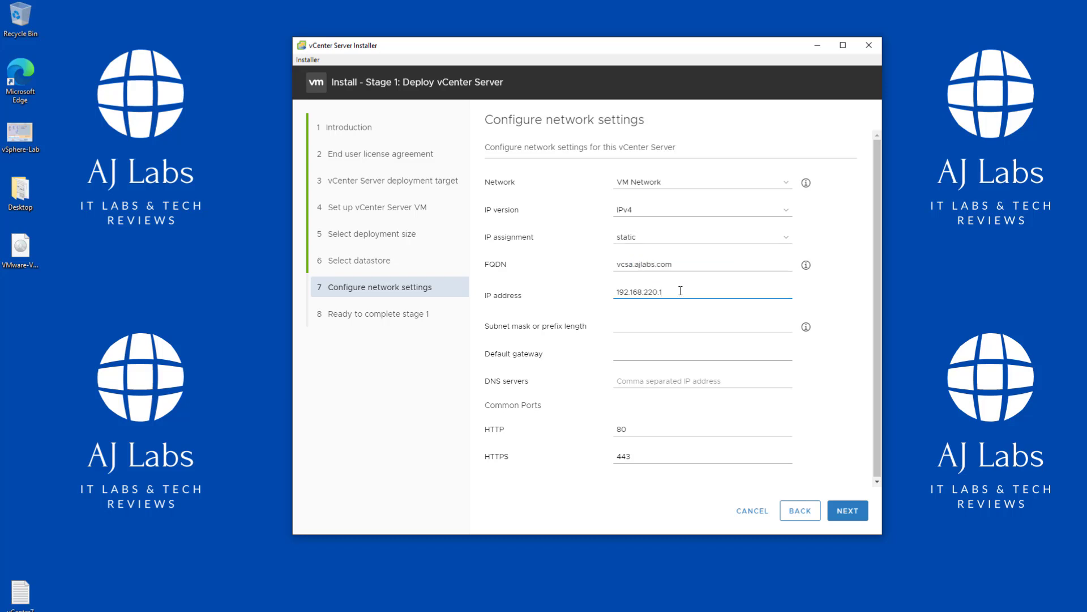
pyautogui.write('33')
pyautogui.click(685, 329)
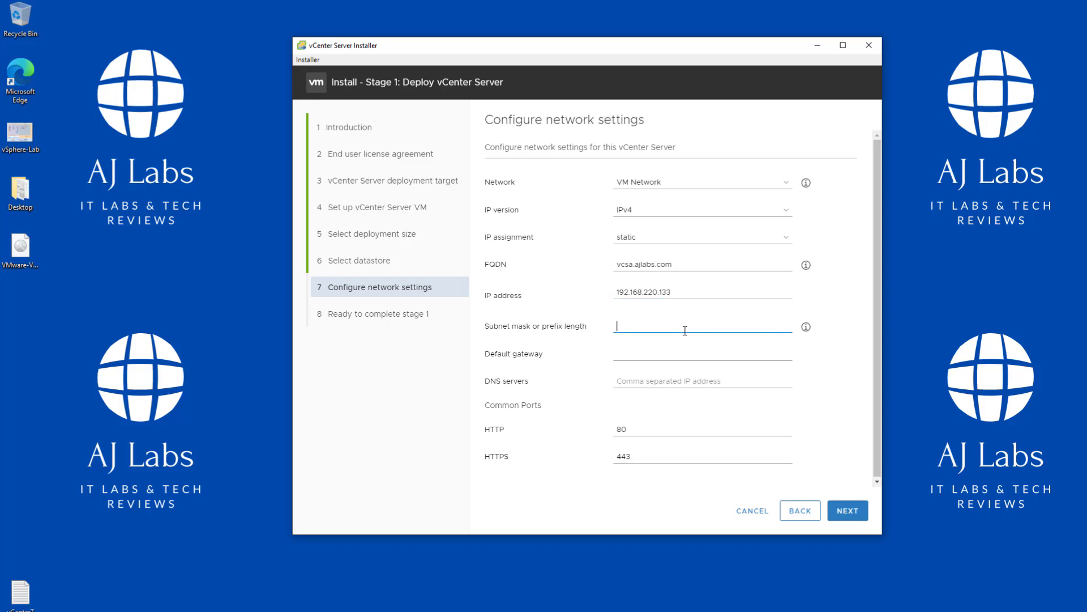
pyautogui.write('255.255.255.0')
pyautogui.moveTo(810, 331)
pyautogui.click(618, 355)
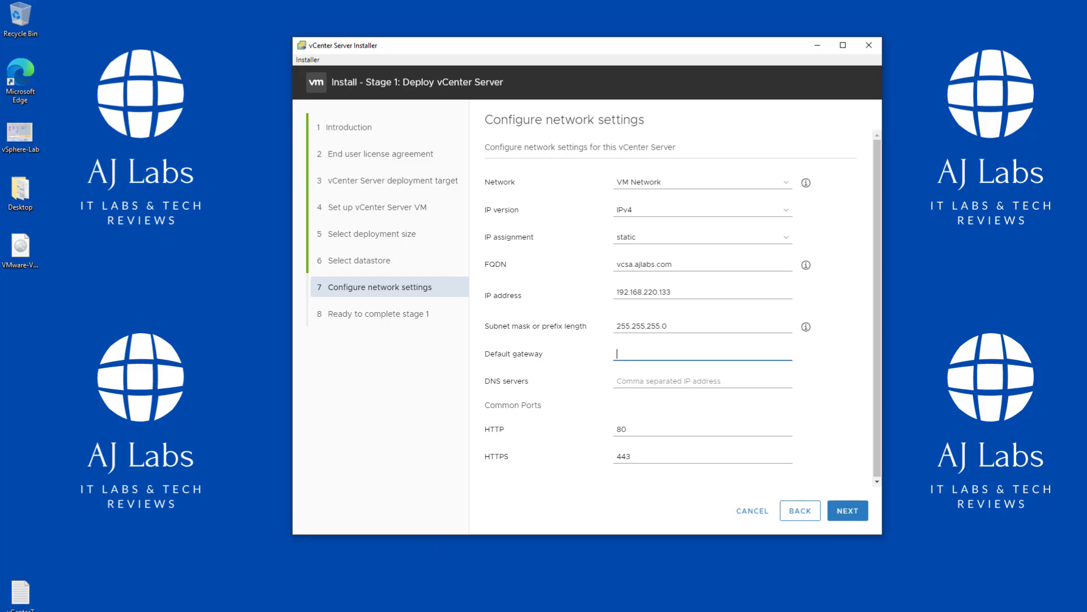
pyautogui.click(363, 583)
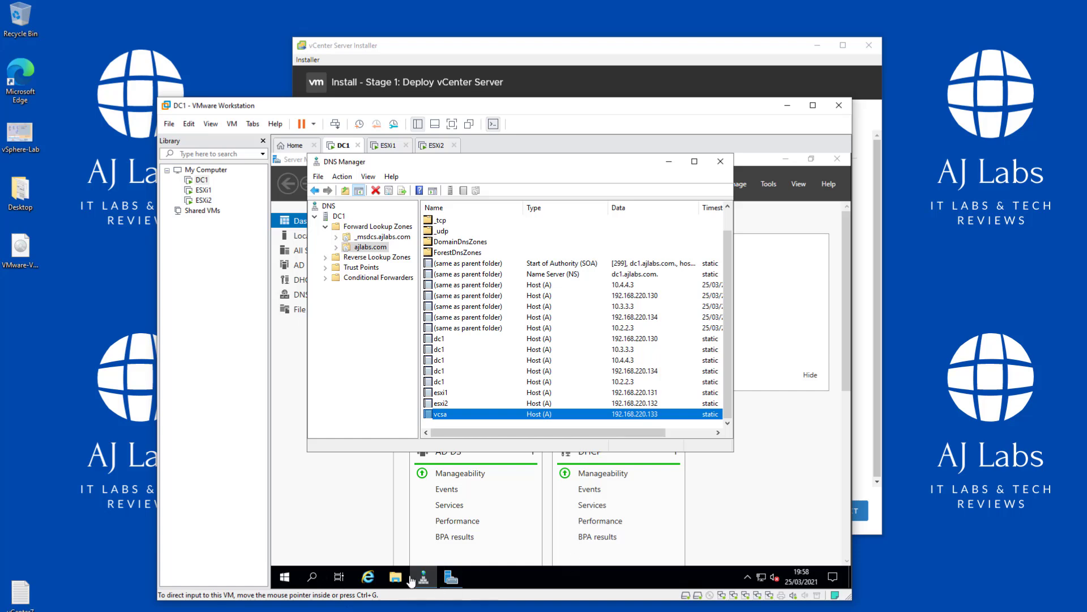
# - Open an administrator command prompt on DC1 and run ipconfig /all
pyautogui.rightClick(285, 583)
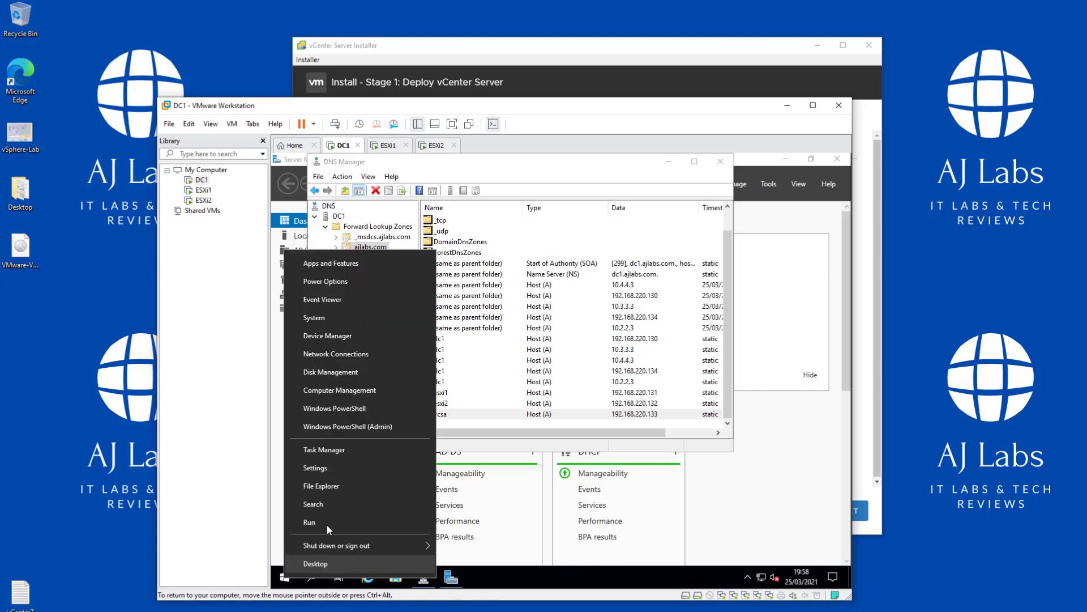
pyautogui.click(333, 519)
pyautogui.press('Return')
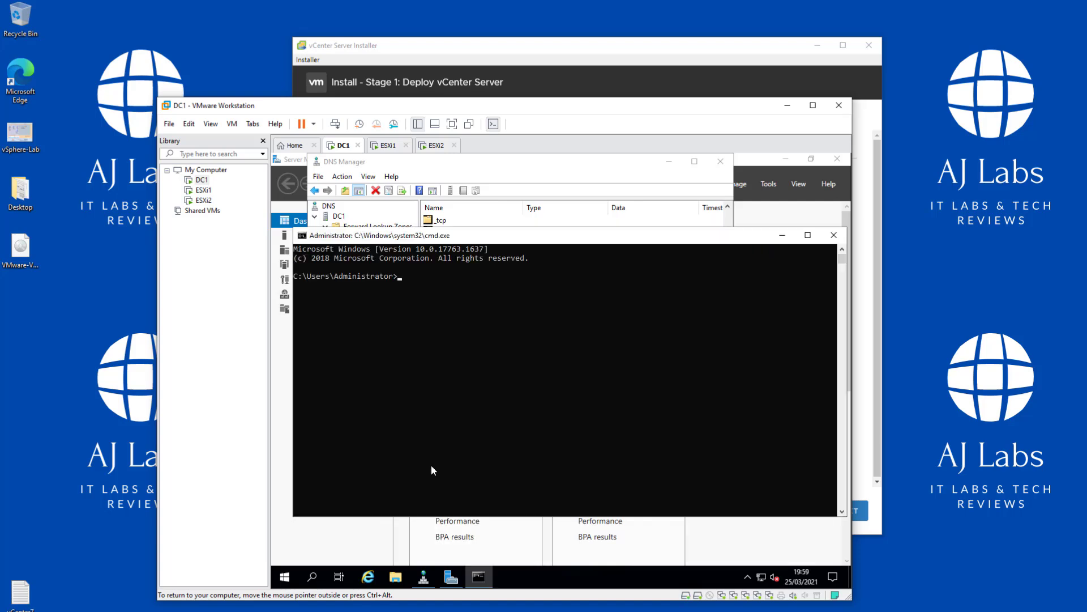
pyautogui.moveTo(463, 239); pyautogui.dragTo(465, 188)
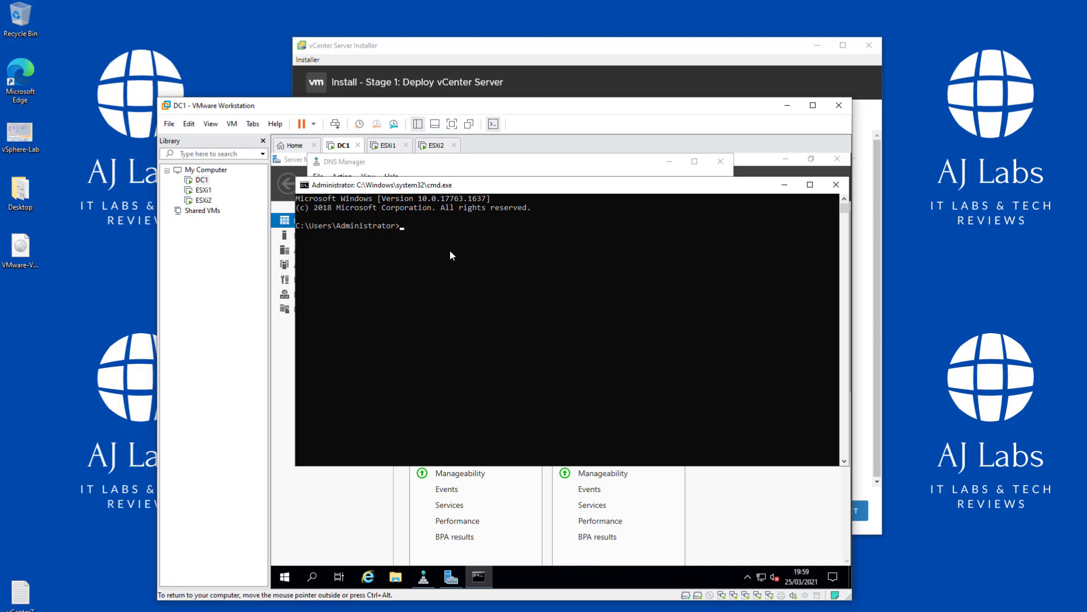
pyautogui.write('ipconfig /all')
pyautogui.press('Return')
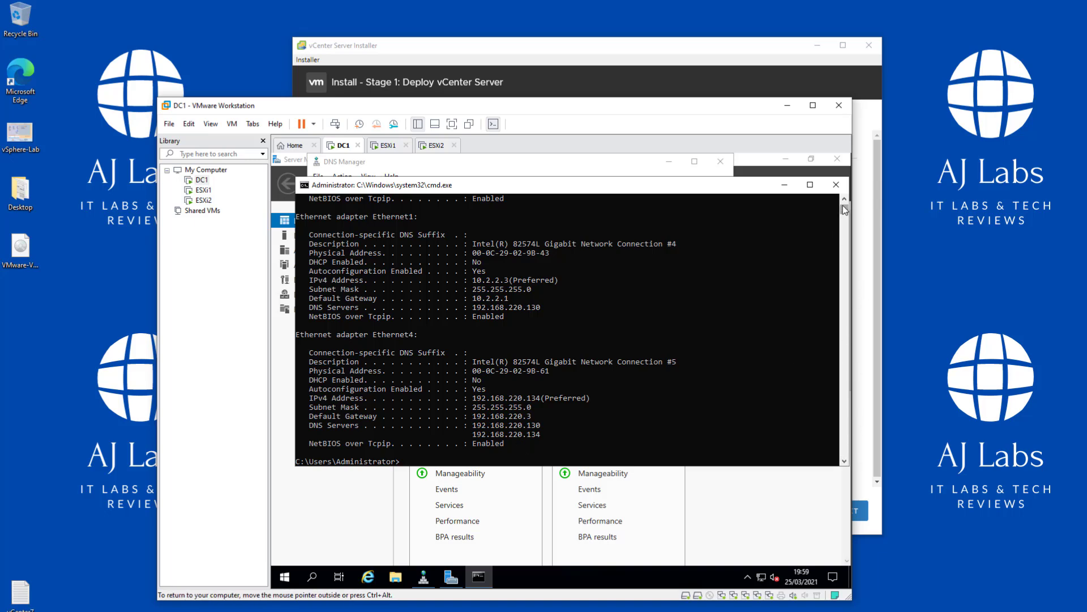
# - Find and select the Ethernet4 default gateway 192.168.220.3, then minimize the command prompt
pyautogui.moveTo(845, 209); pyautogui.dragTo(844, 204)
pyautogui.scroll(-5, 519, 325)
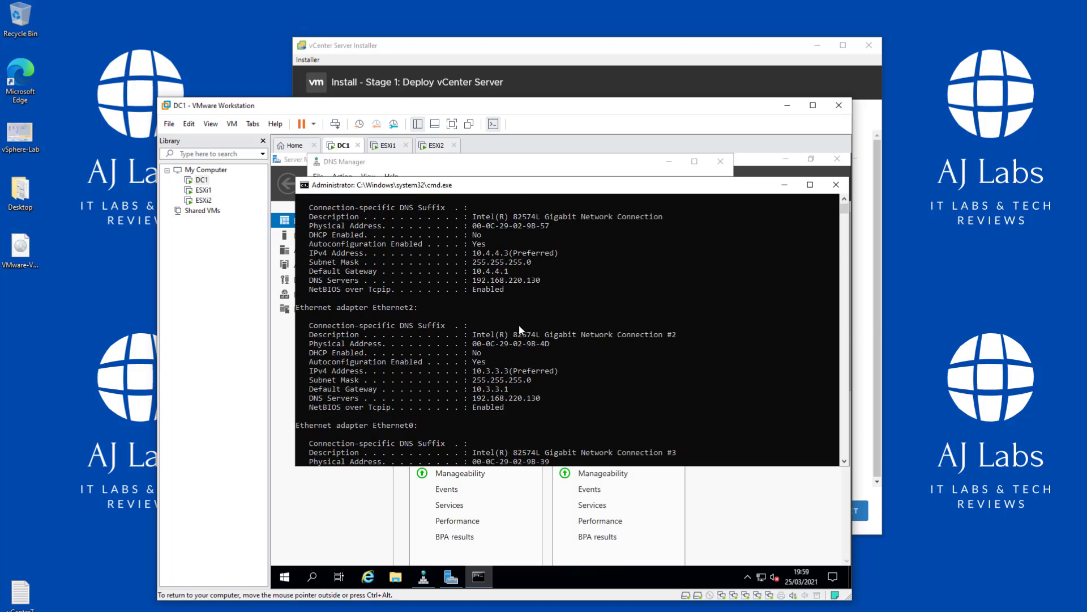
pyautogui.scroll(5, 519, 324)
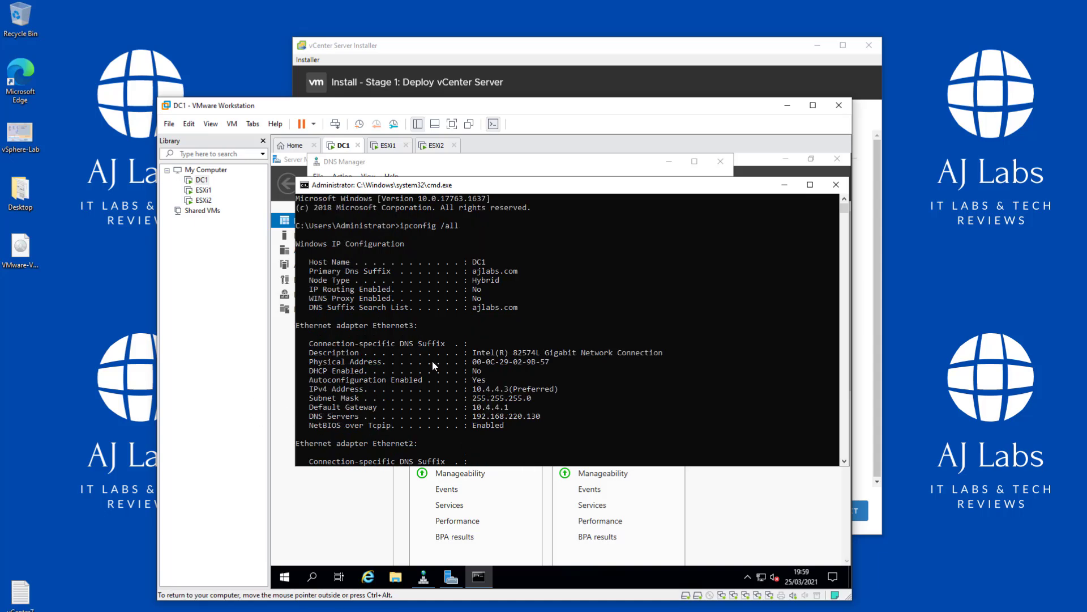
pyautogui.scroll(-8, 433, 362)
pyautogui.scroll(-9, 432, 361)
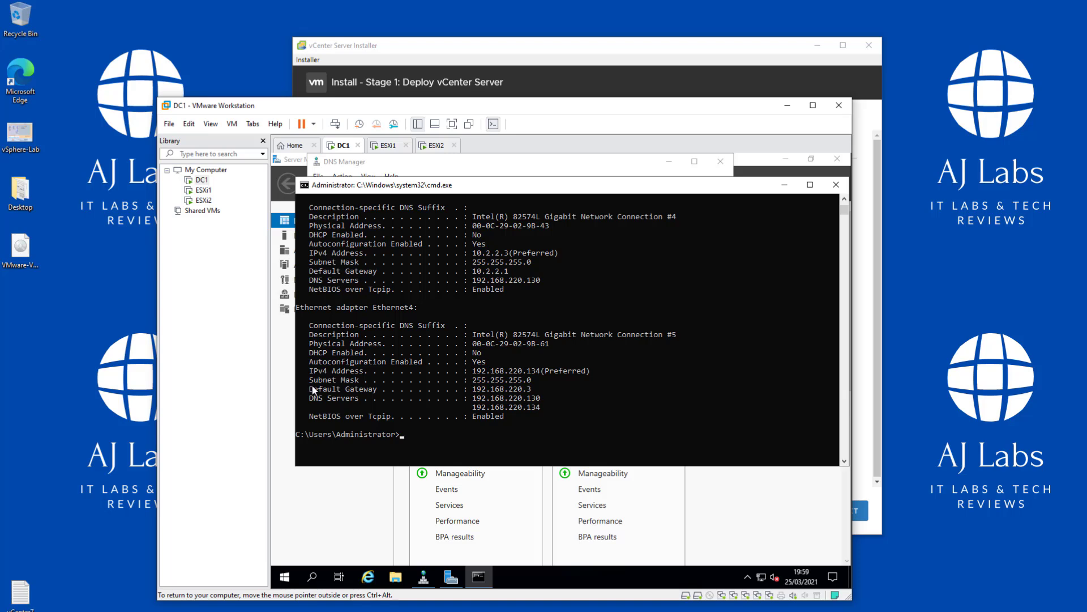
pyautogui.moveTo(306, 389); pyautogui.dragTo(537, 391)
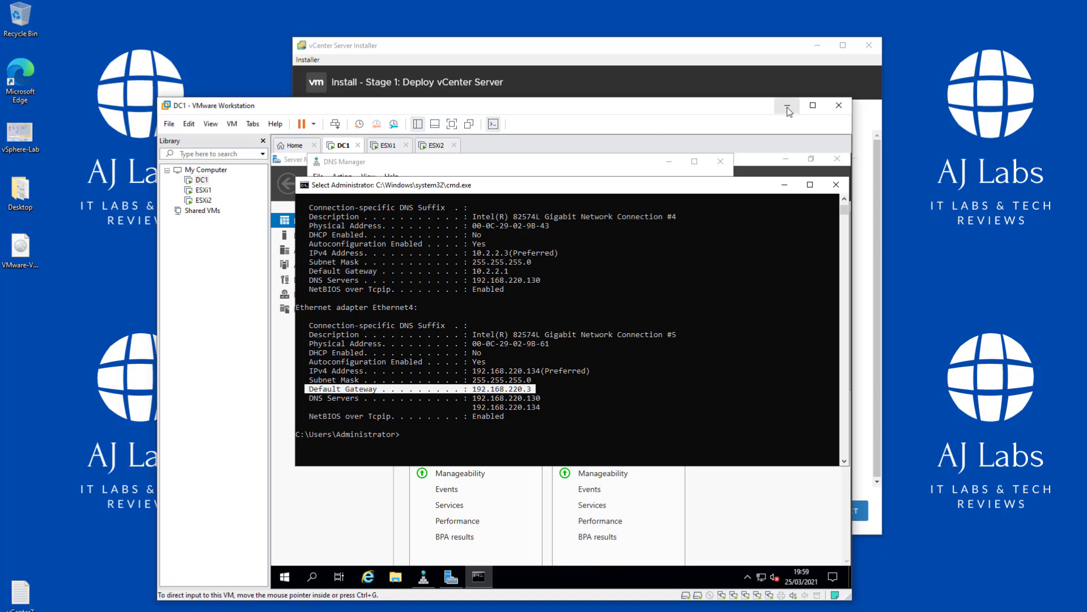
pyautogui.click(784, 185)
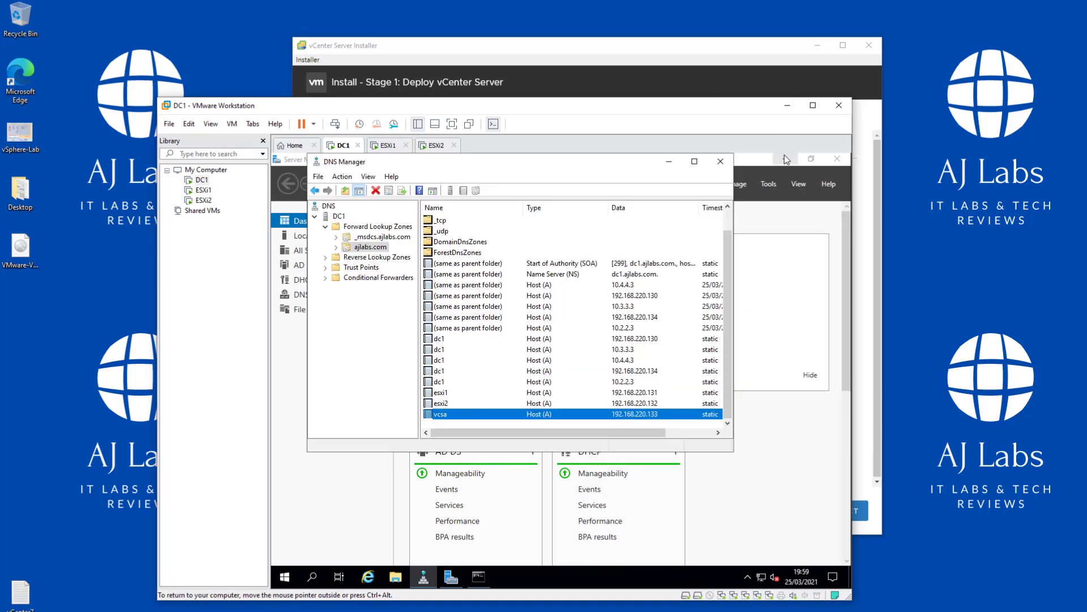
# - Enter default gateway 192.168.220.3 and DNS server 192.168.220.130 in the installer
pyautogui.click(787, 106)
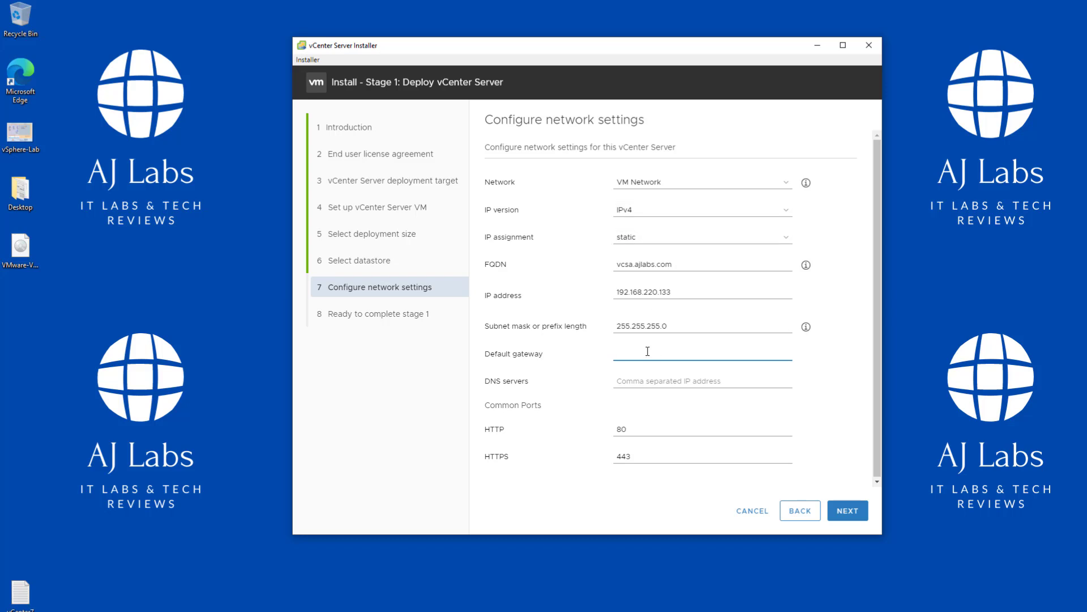
pyautogui.write('192')
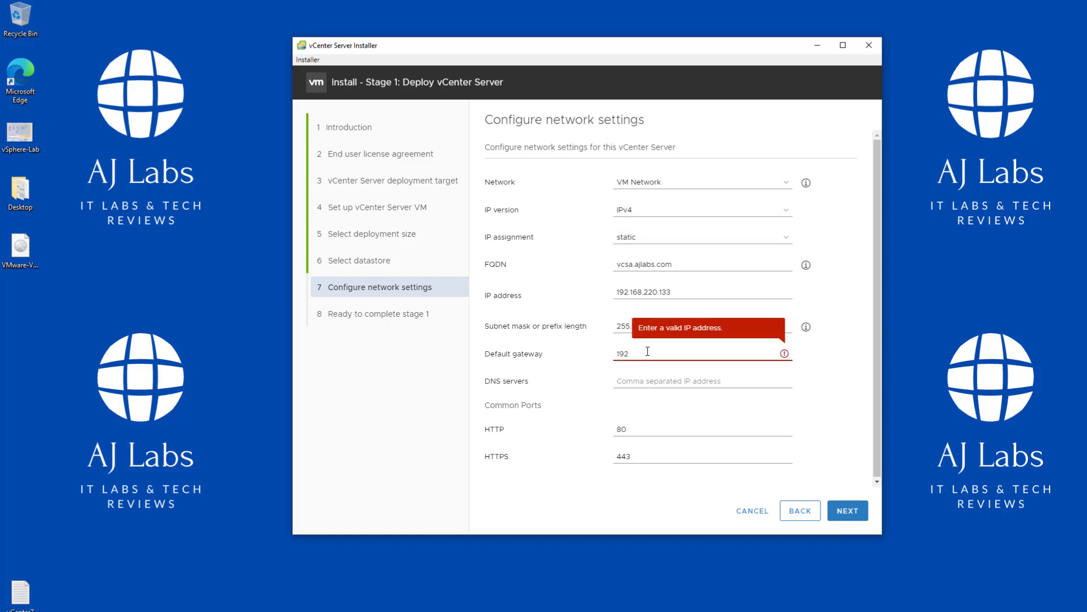
pyautogui.write('.168.220.3')
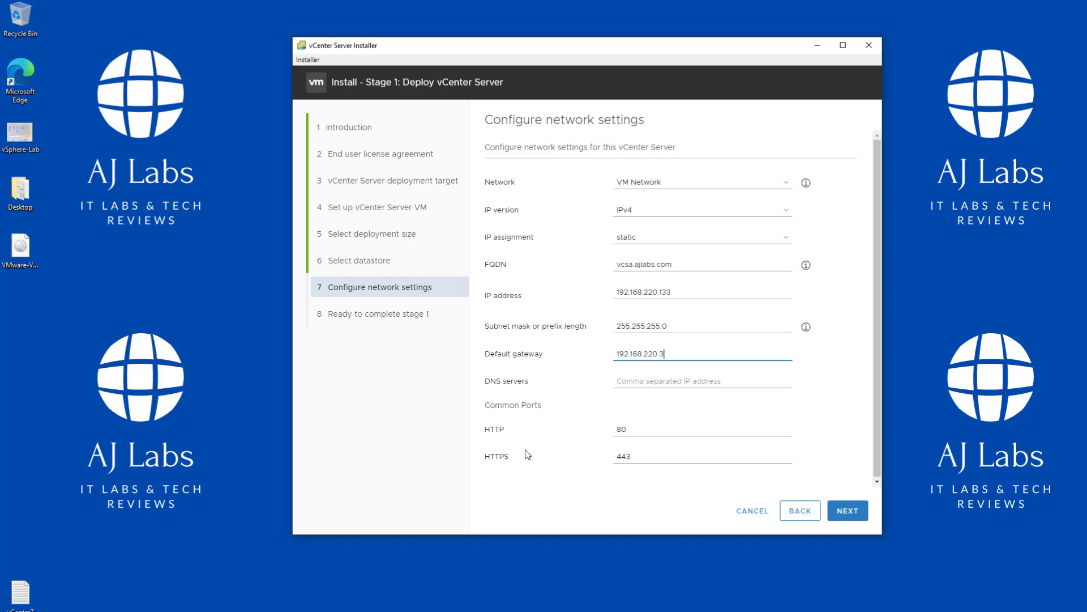
pyautogui.click(662, 380)
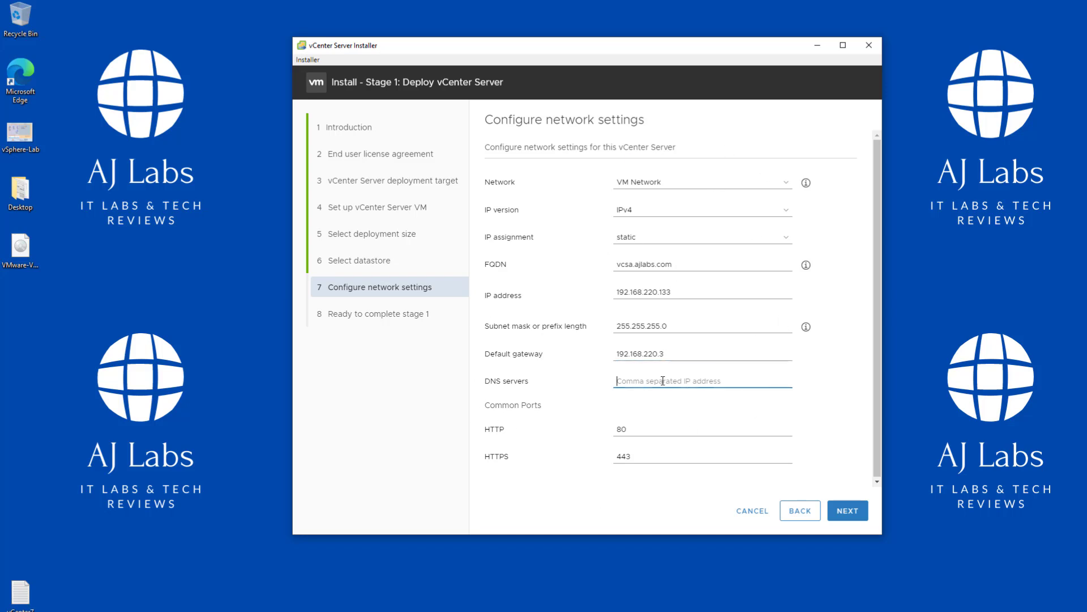
pyautogui.write('192')
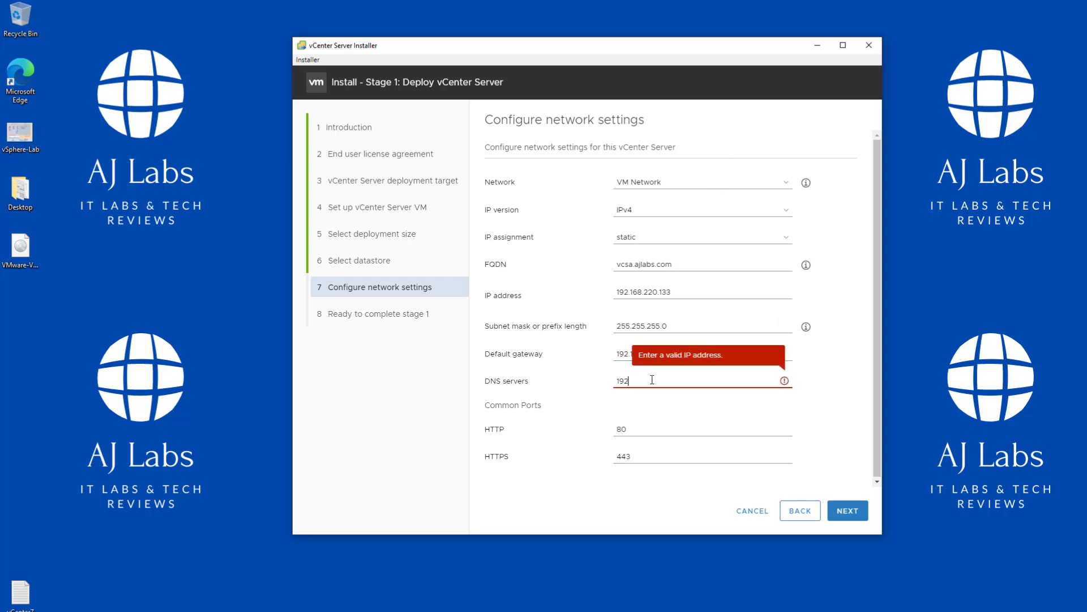
pyautogui.write('.168.220.130')
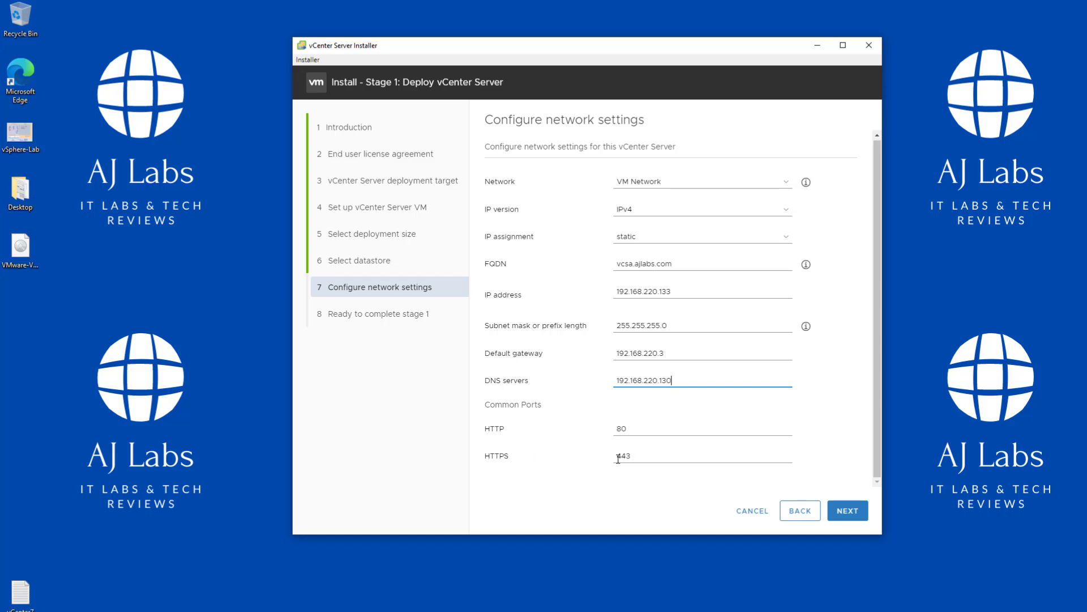
# - Review the Stage 1 summary, start the deployment, and view the ESXi Host Client VM list
pyautogui.click(858, 514)
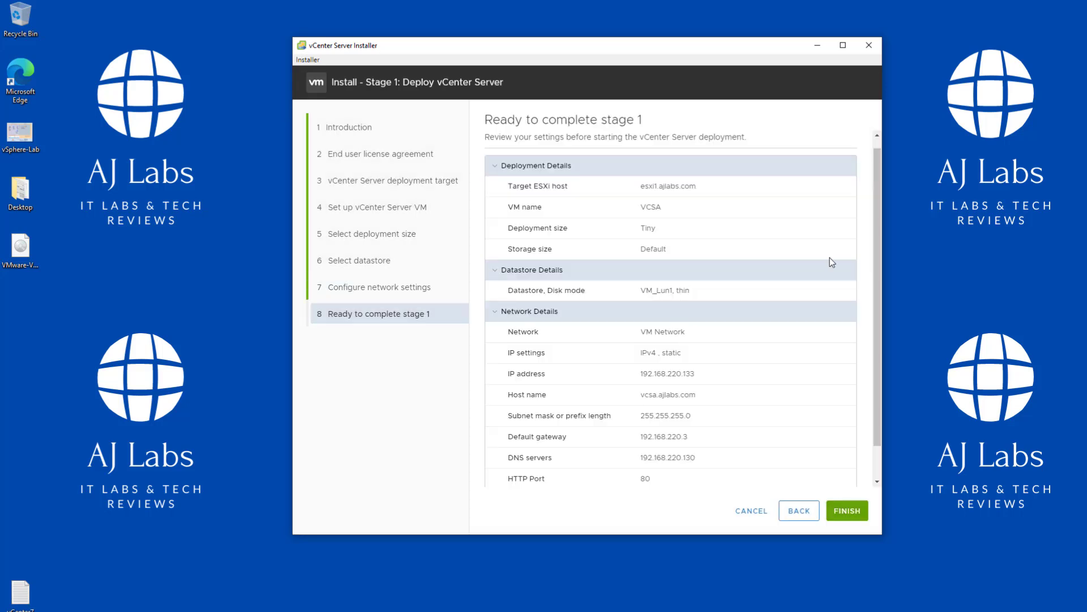
pyautogui.moveTo(486, 120); pyautogui.dragTo(643, 122)
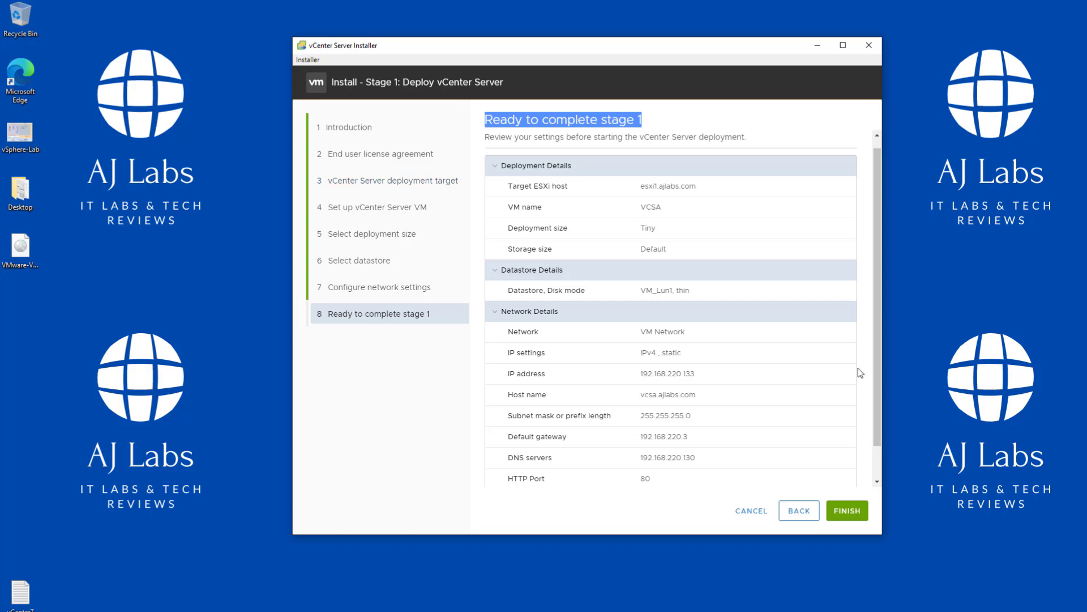
pyautogui.moveTo(875, 255); pyautogui.dragTo(875, 313)
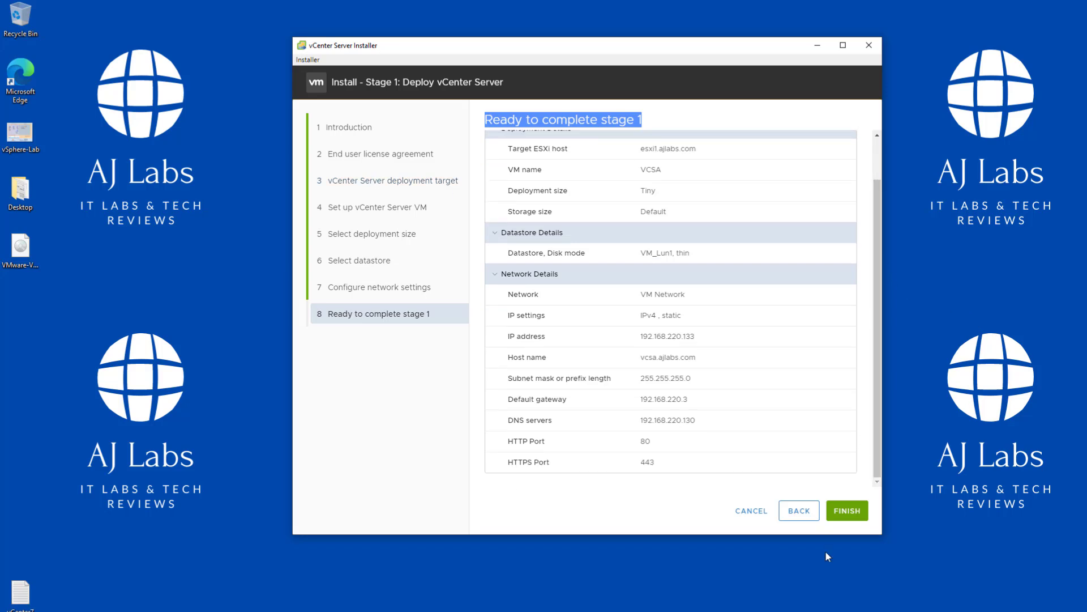
pyautogui.click(855, 513)
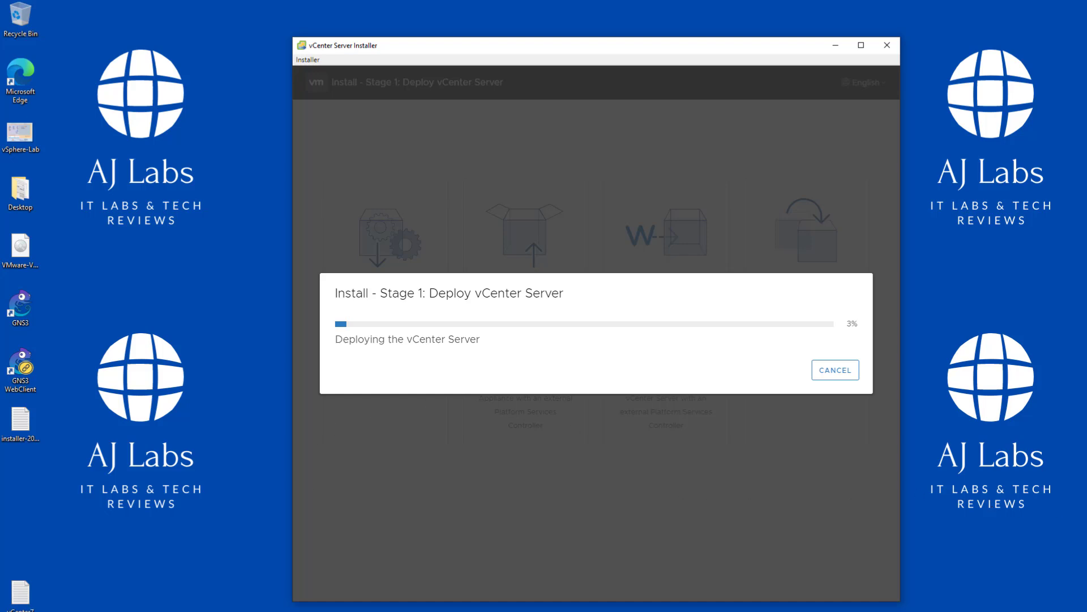
pyautogui.click(348, 587)
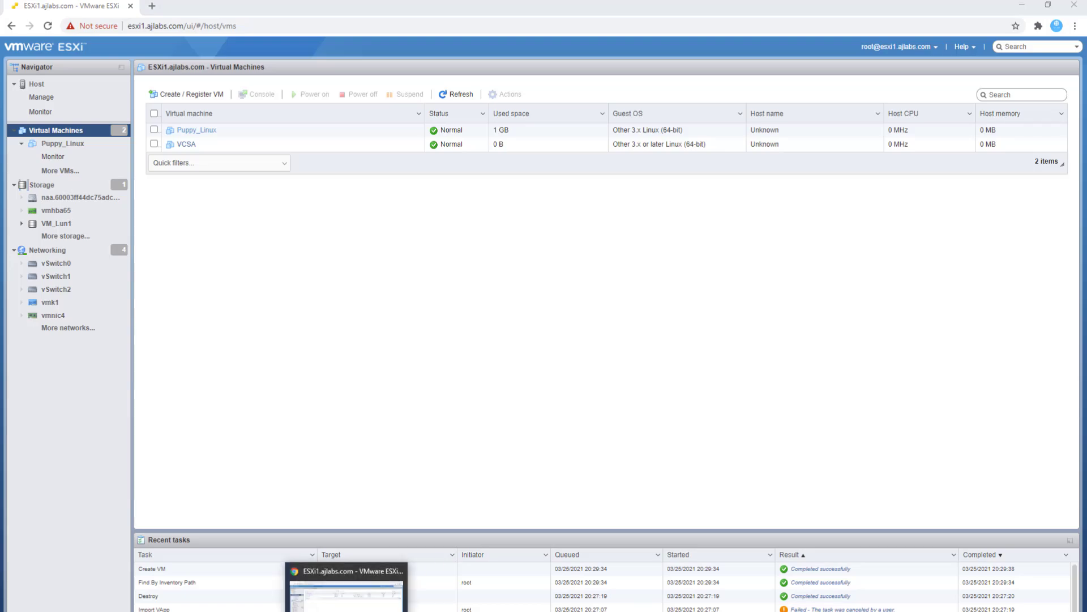
# - Bring the installer forward and minimize Chrome to watch deployment progress at 8%
pyautogui.click(347, 601)
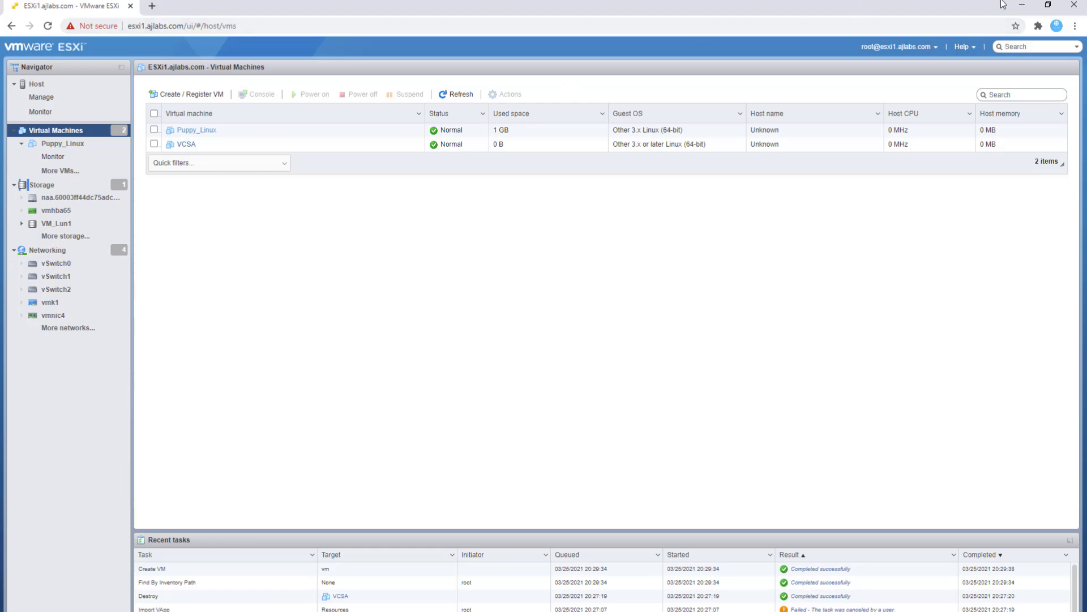
pyautogui.click(1020, 9)
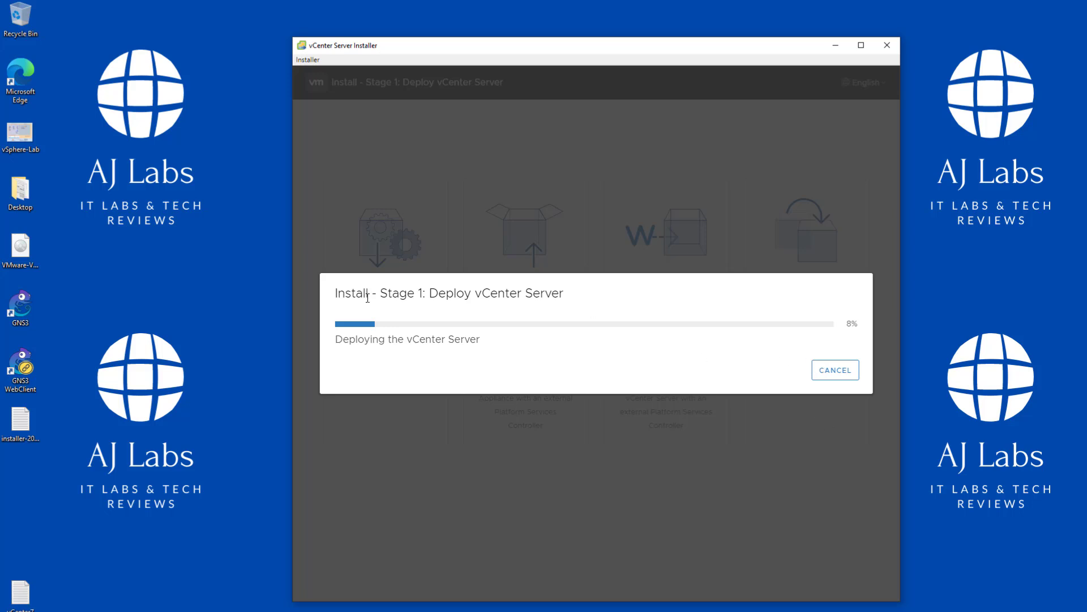
# - Acknowledge the successful Stage 1 deployment and continue to the Stage 2 Introduction
pyautogui.moveTo(366, 293); pyautogui.dragTo(430, 294)
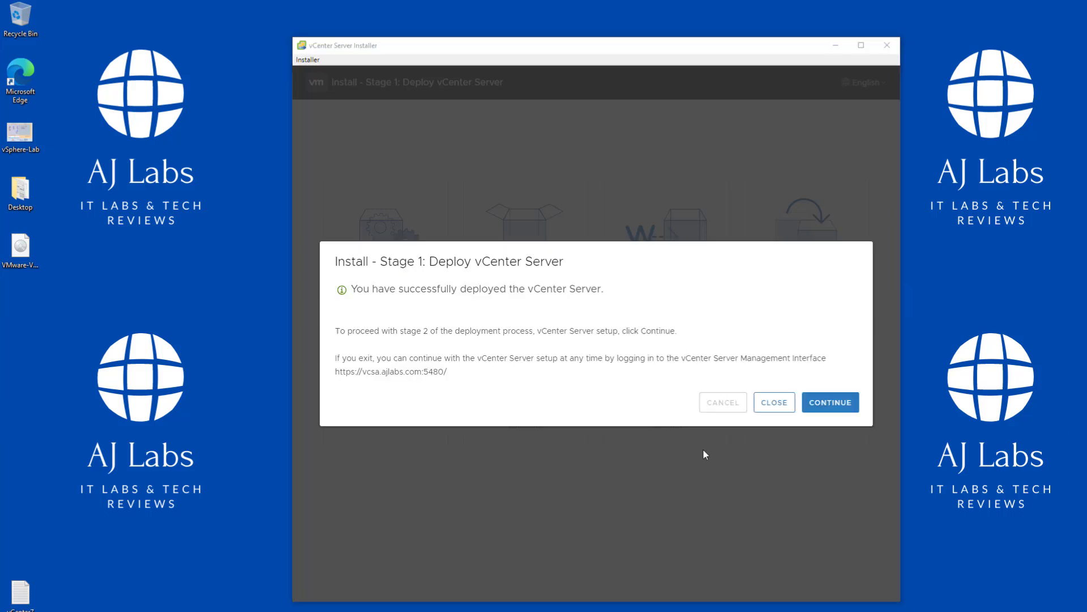
pyautogui.moveTo(376, 261); pyautogui.dragTo(473, 261)
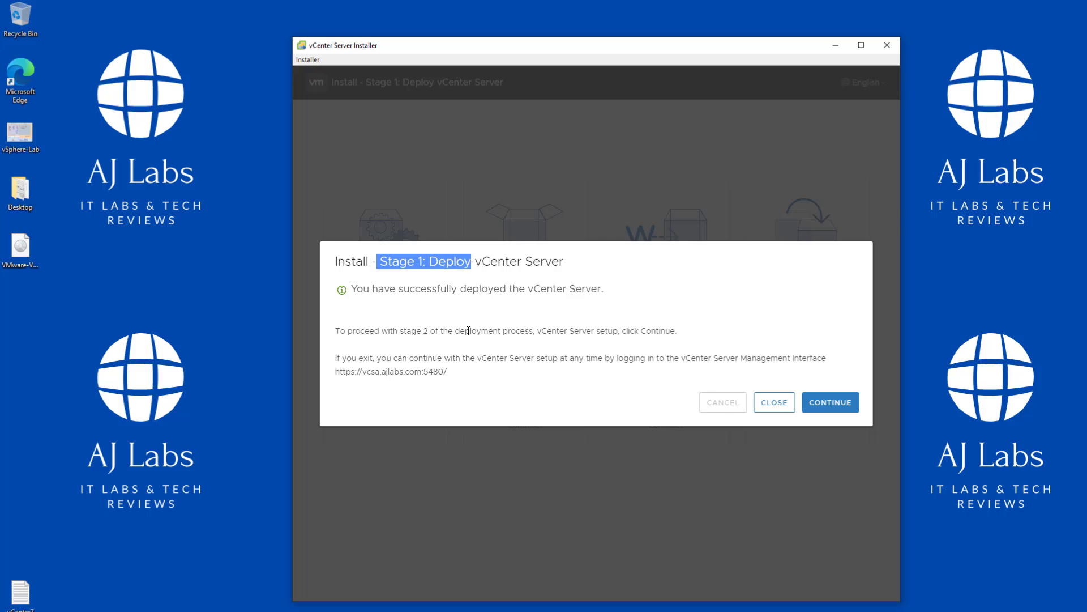
pyautogui.click(568, 314)
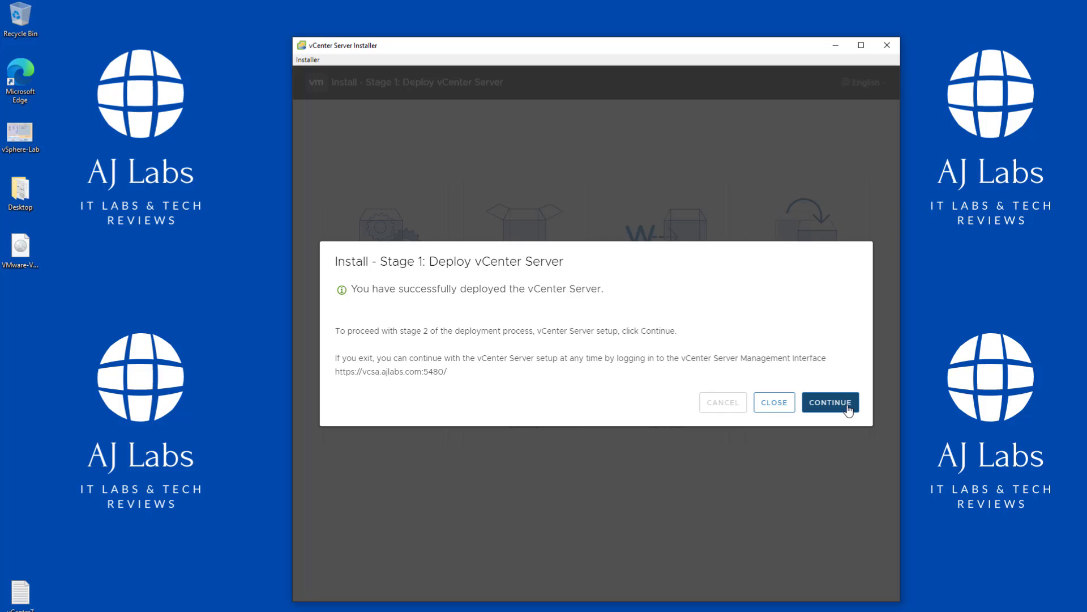
pyautogui.click(830, 403)
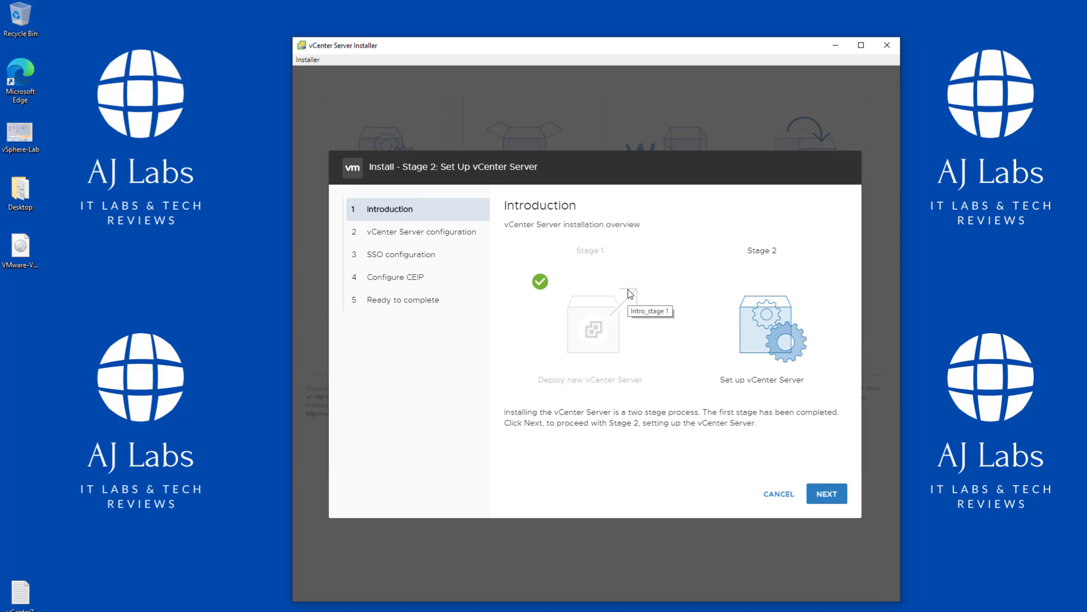
# - Set time synchronization to the ESXi host, keep SSH disabled, and advance to SSO configuration
pyautogui.click(842, 504)
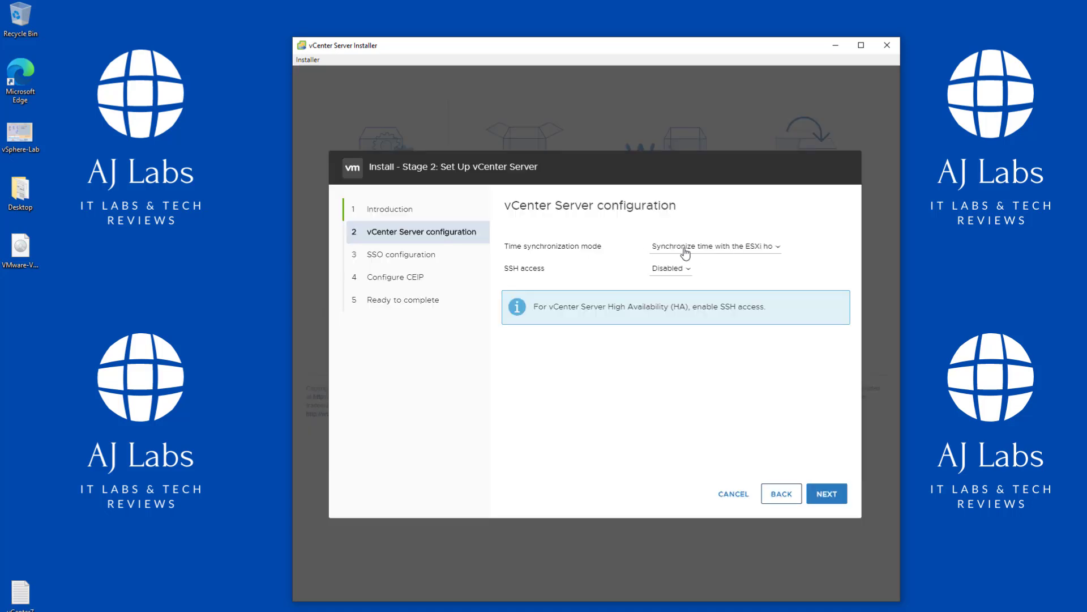
pyautogui.click(775, 248)
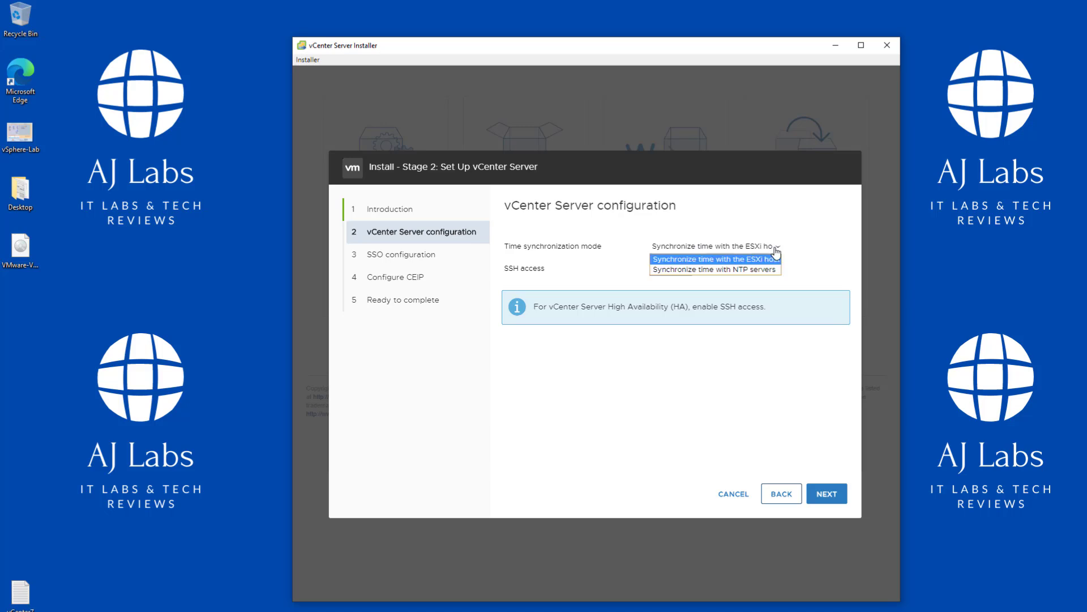
pyautogui.click(760, 273)
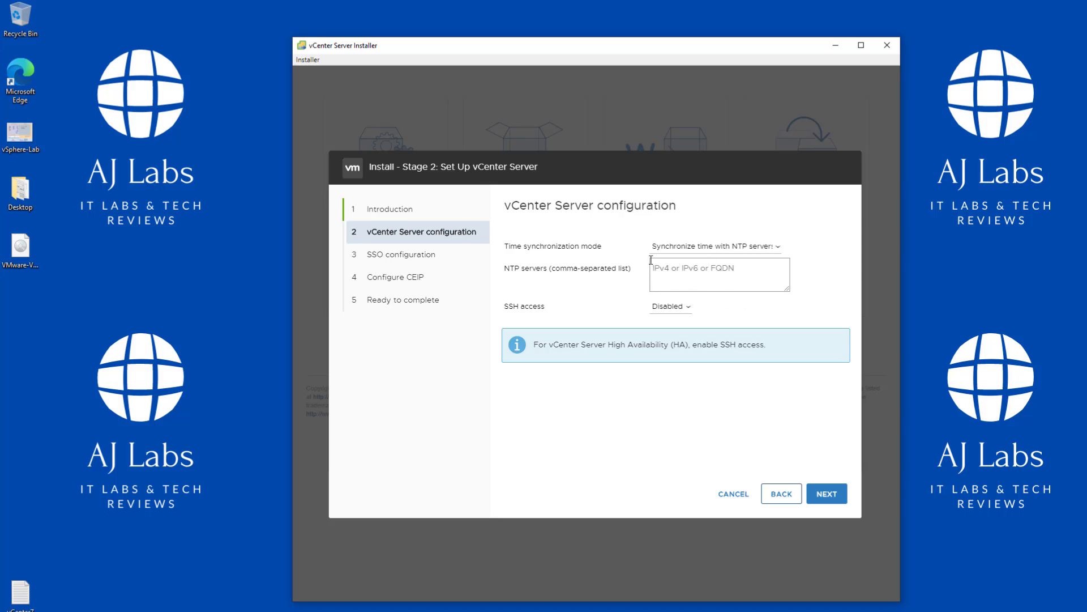
pyautogui.click(771, 246)
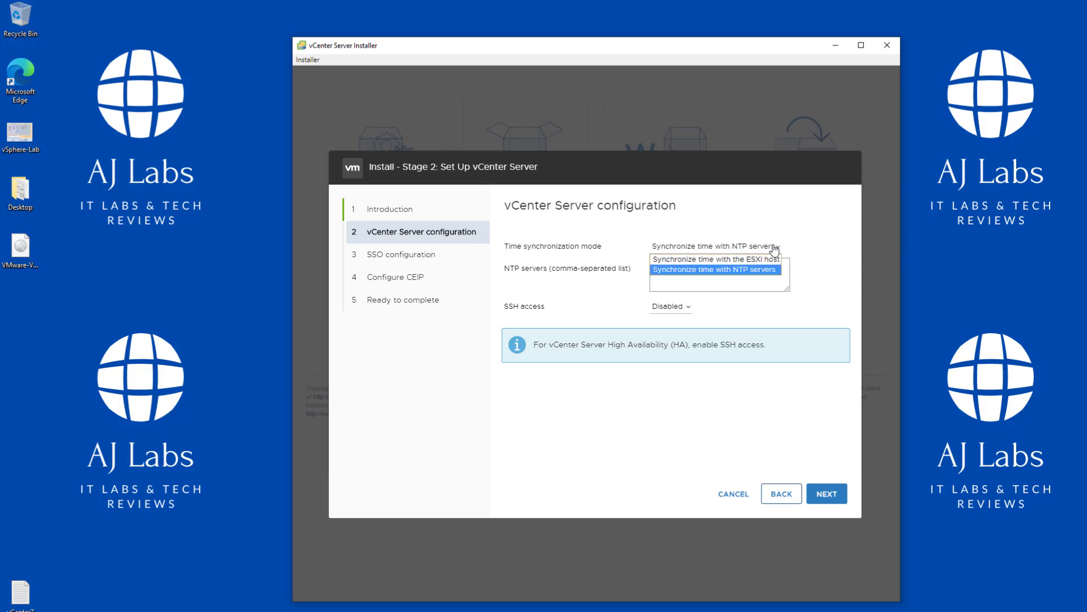
pyautogui.click(748, 260)
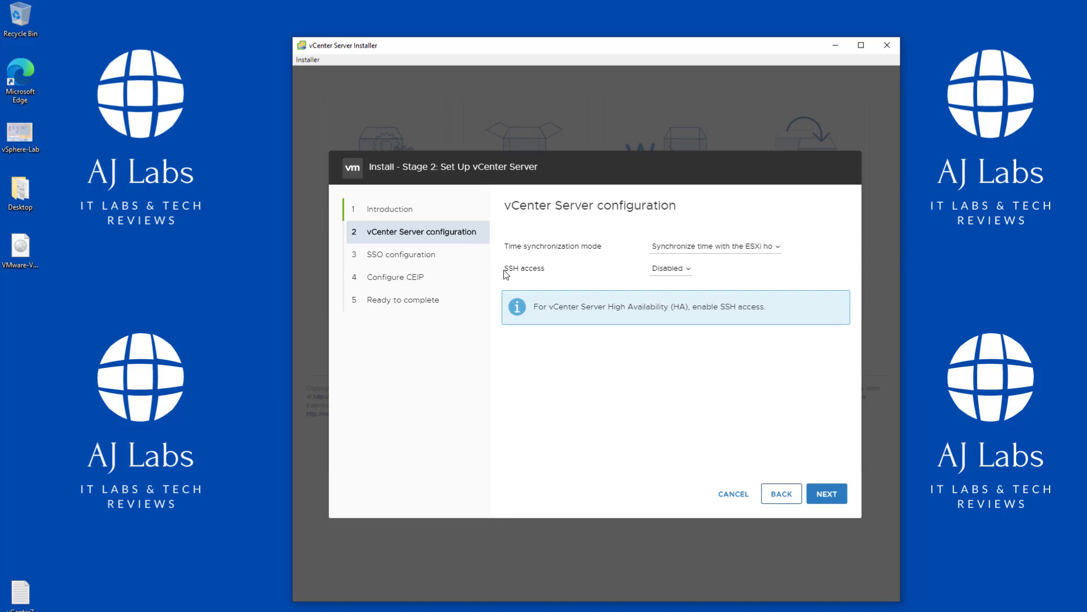
pyautogui.moveTo(505, 271); pyautogui.dragTo(552, 271)
pyautogui.click(824, 471)
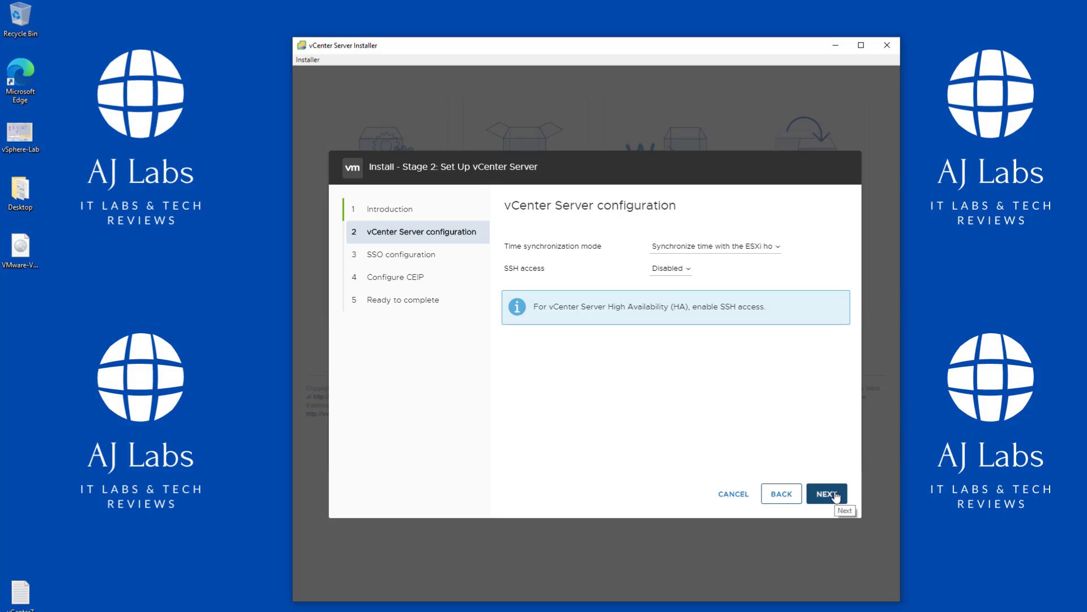
pyautogui.click(836, 496)
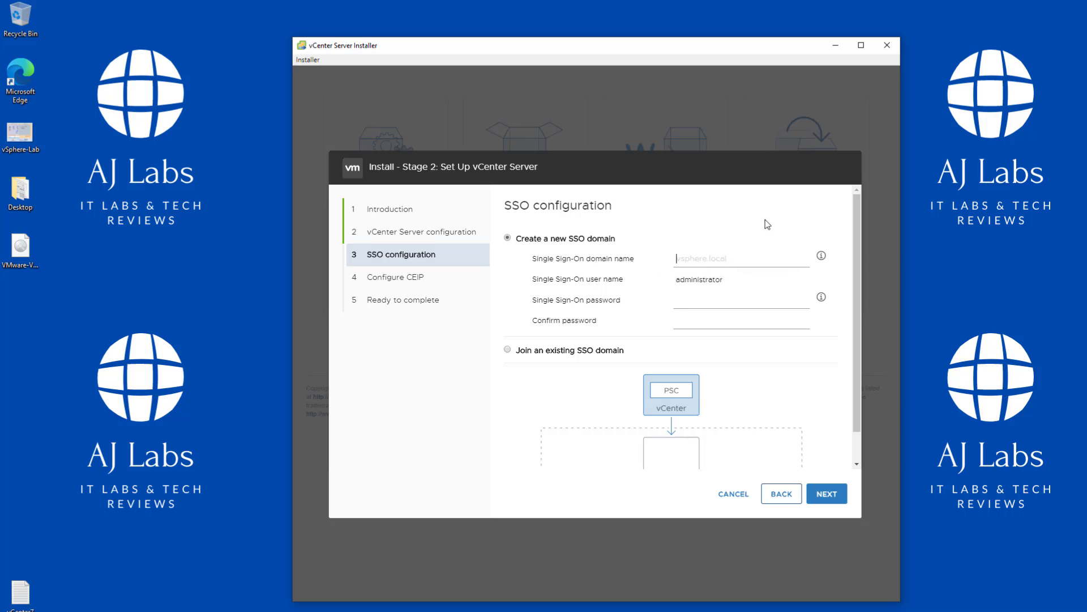
# - Create SSO domain vsphere.local for user administrator, enter and confirm its password, and continue
pyautogui.write('vsphere.local')
pyautogui.moveTo(738, 283); pyautogui.dragTo(677, 281)
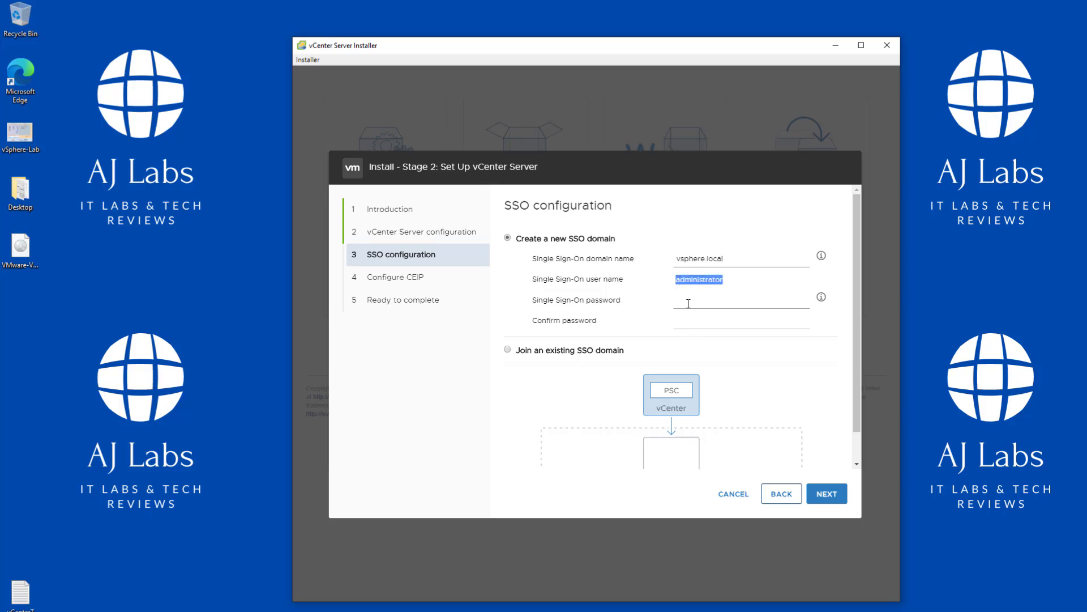
pyautogui.click(690, 301)
pyautogui.write('•••••')
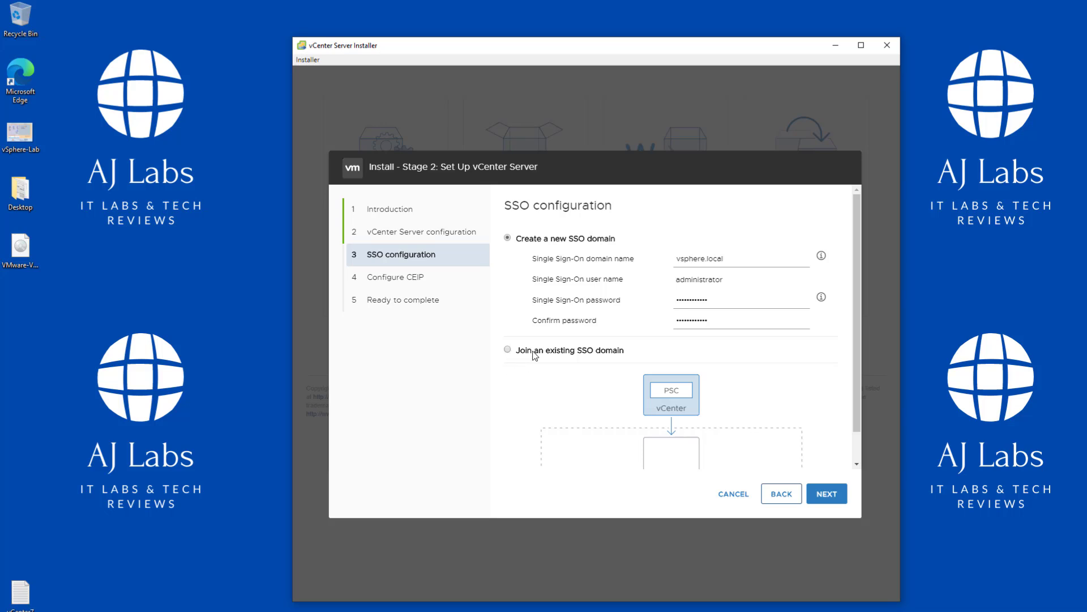
pyautogui.scroll(-1, 583, 358)
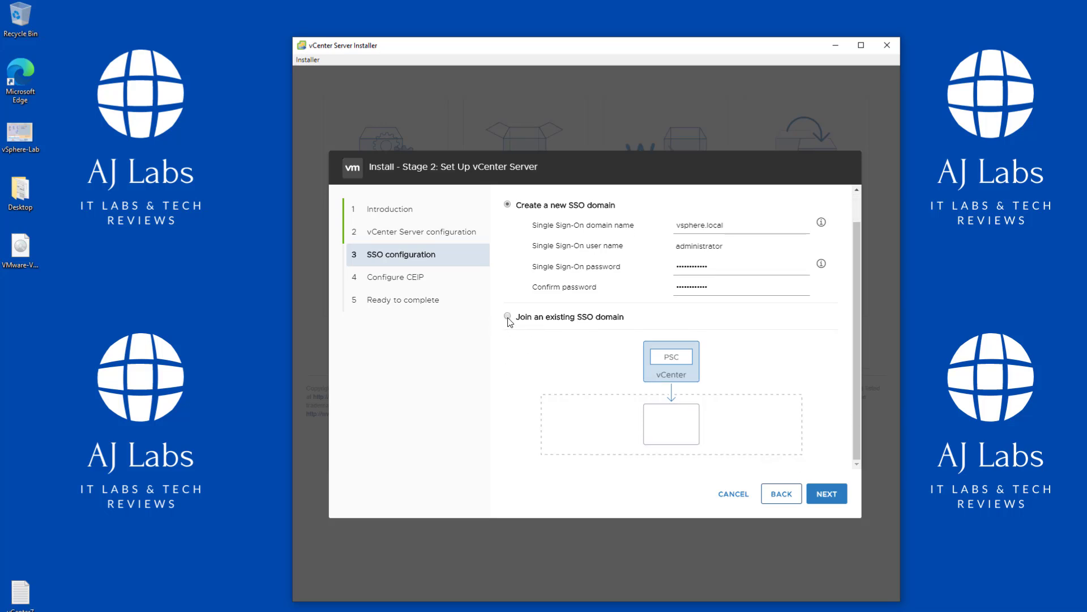
pyautogui.scroll(1, 609, 322)
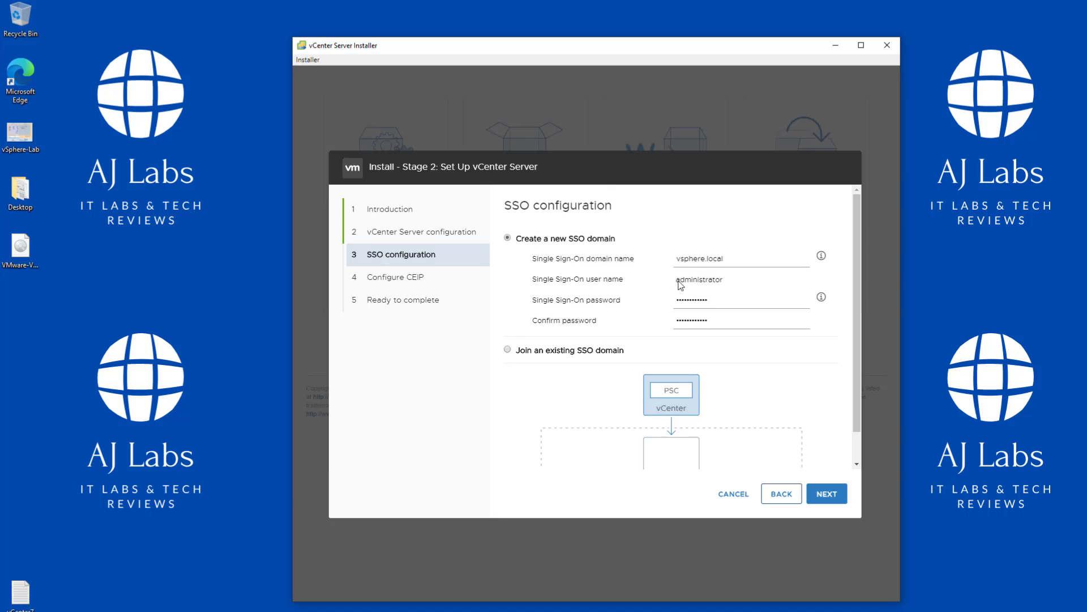
pyautogui.moveTo(676, 260); pyautogui.dragTo(756, 259)
pyautogui.click(811, 373)
pyautogui.click(826, 494)
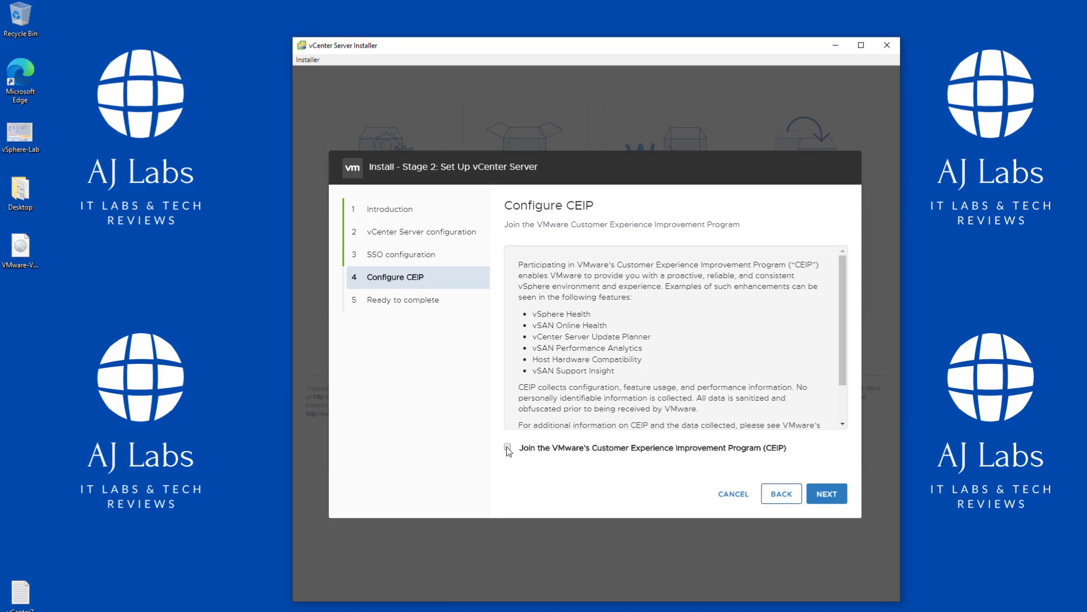
# - Decline CEIP and review the summary's vcsa.ajlabs.com host name and vsphere.local SSO domain
pyautogui.click(835, 502)
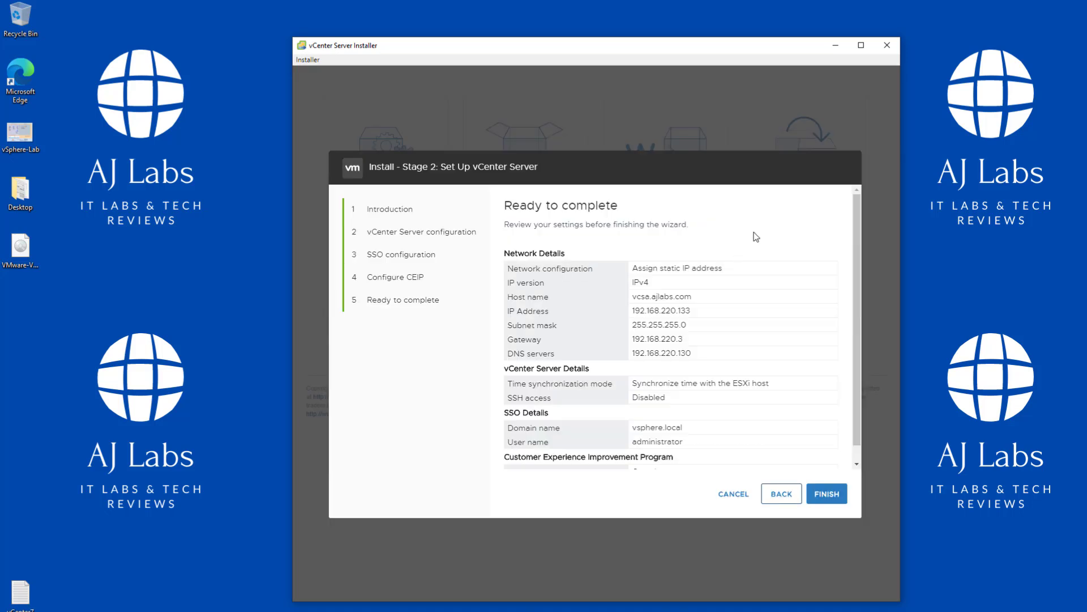
pyautogui.scroll(-1, 671, 283)
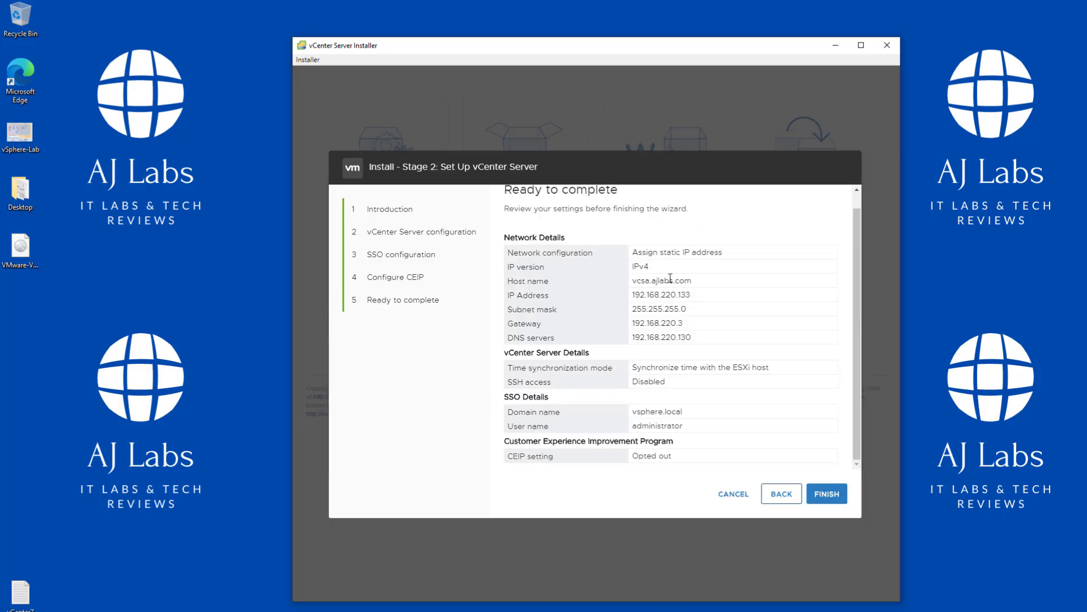
pyautogui.scroll(1, 670, 279)
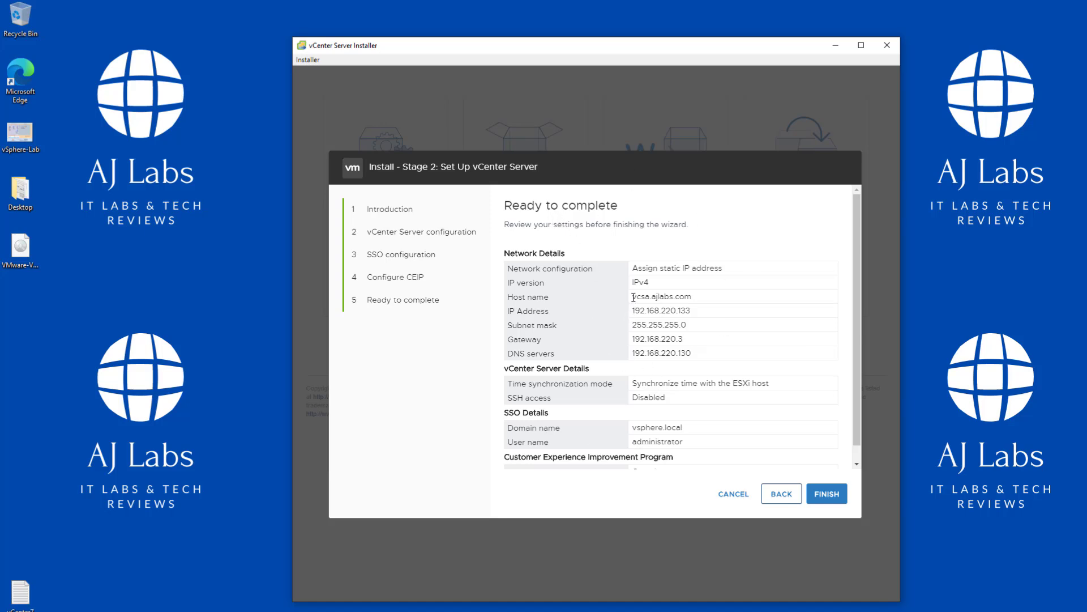
pyautogui.moveTo(632, 296); pyautogui.dragTo(698, 302)
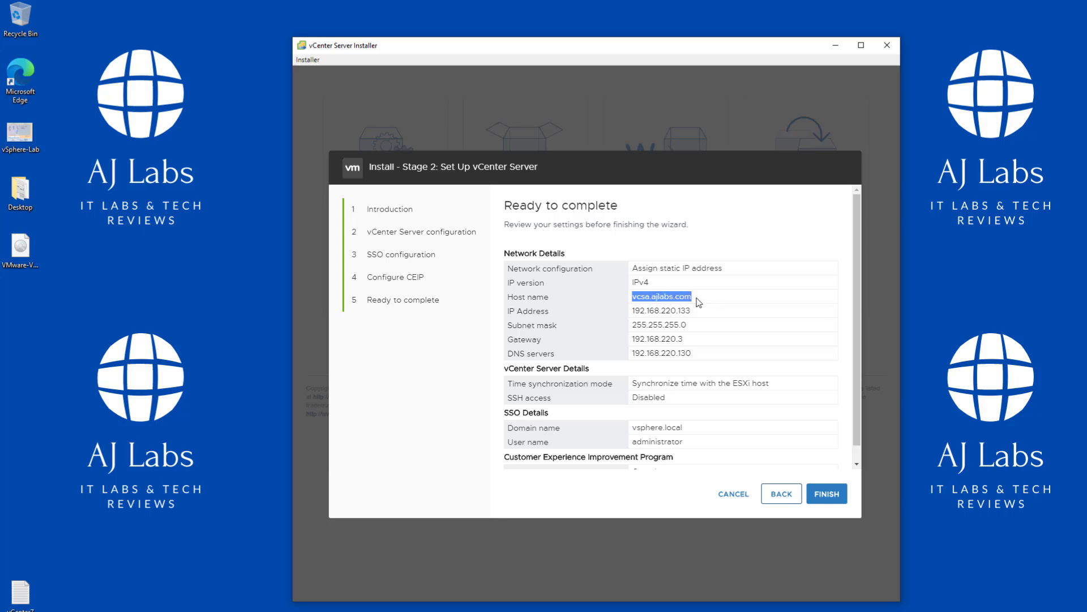
pyautogui.moveTo(855, 351); pyautogui.dragTo(854, 396)
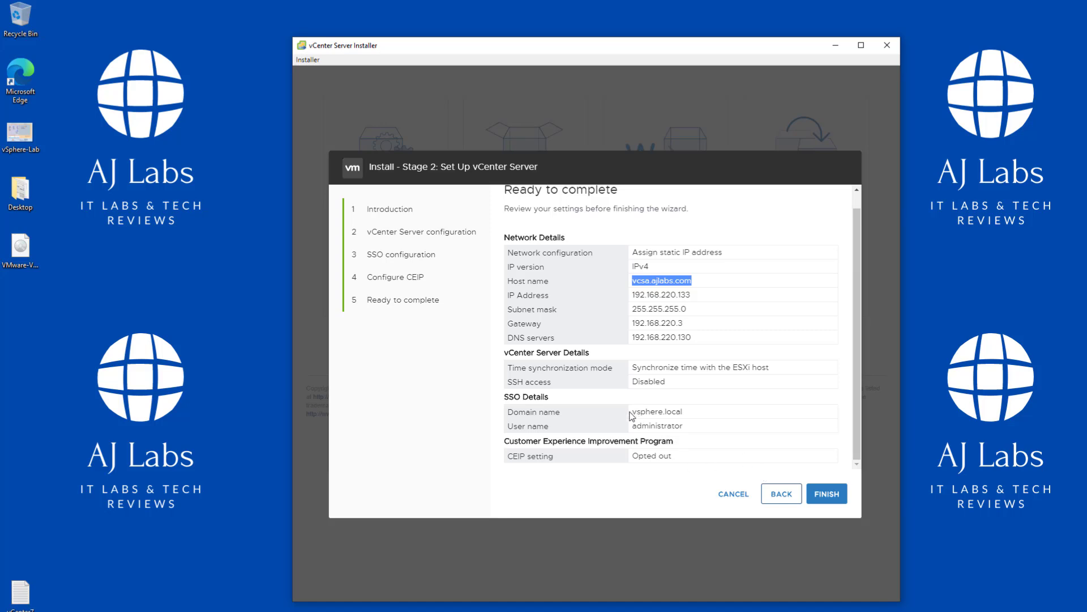
pyautogui.moveTo(632, 412); pyautogui.dragTo(684, 412)
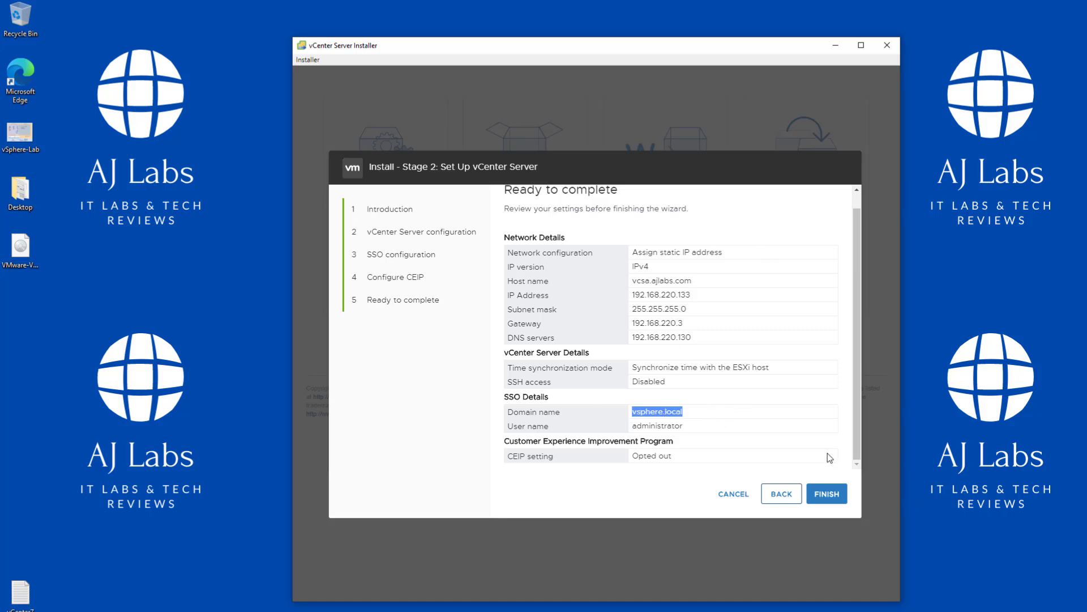
# - Confirm the warning to run Stage 2, then review the 100% Stage 2: Complete screen
pyautogui.click(832, 504)
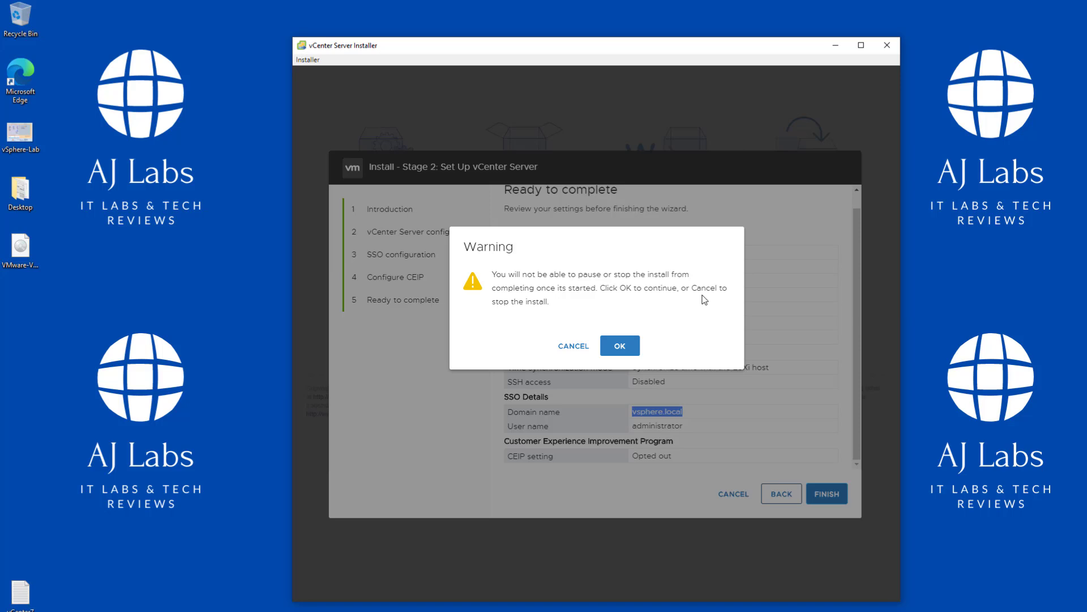
pyautogui.click(633, 351)
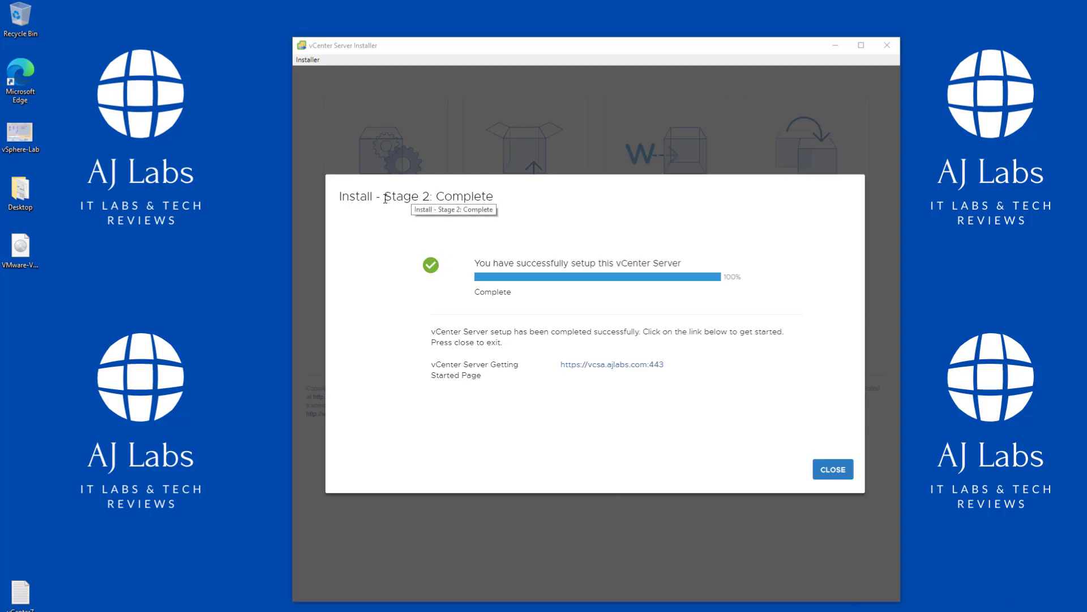
pyautogui.moveTo(386, 198); pyautogui.dragTo(502, 202)
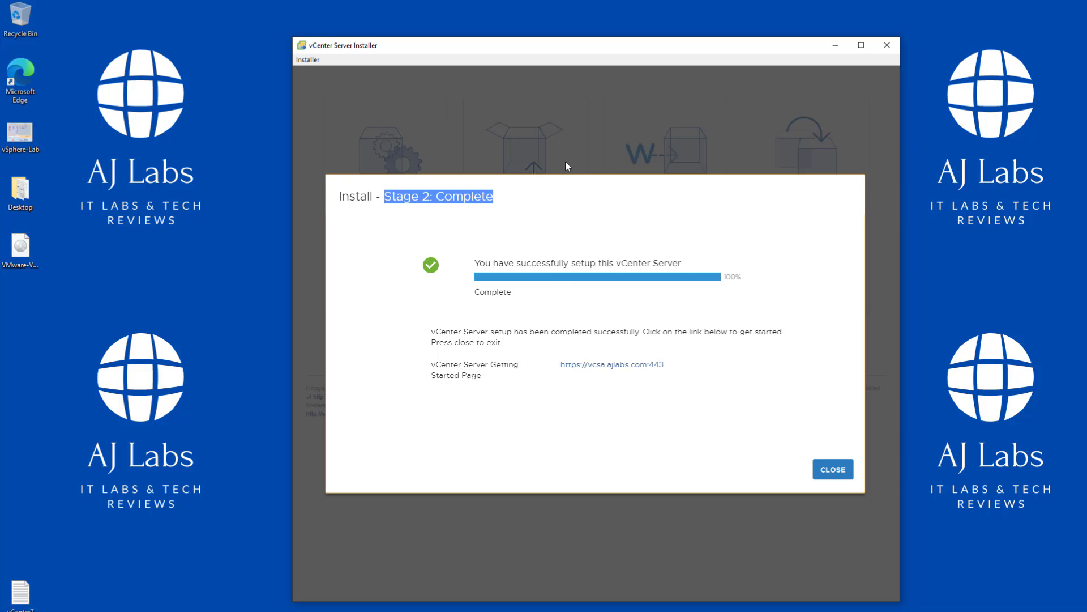
pyautogui.click(373, 204)
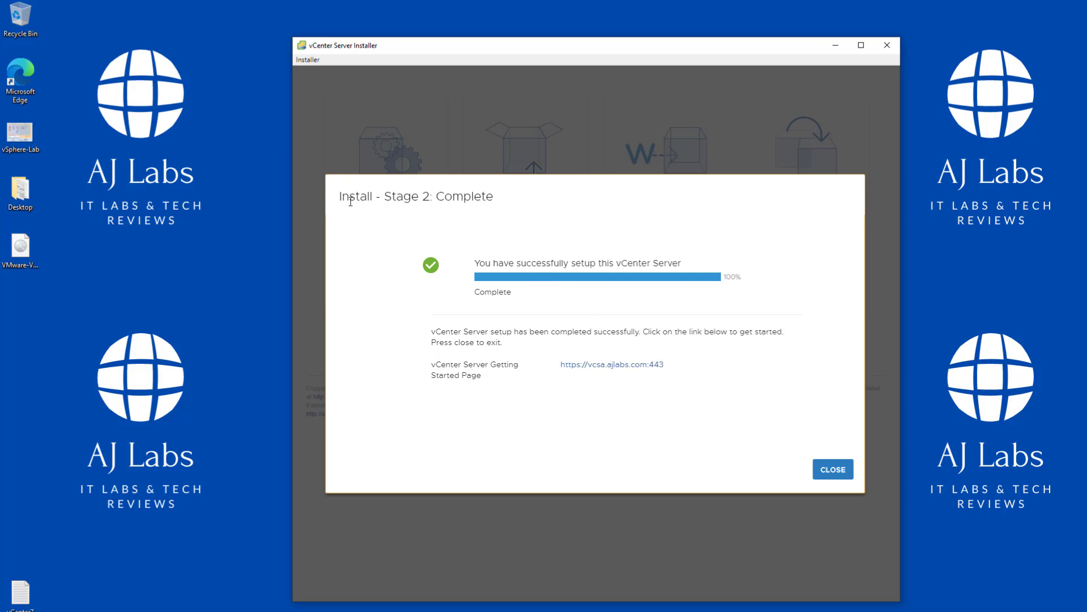
pyautogui.moveTo(339, 197); pyautogui.dragTo(539, 207)
pyautogui.click(592, 314)
# - Open the Getting Started page and proceed past the vcsa.ajlabs.com certificate privacy warning
pyautogui.click(660, 366)
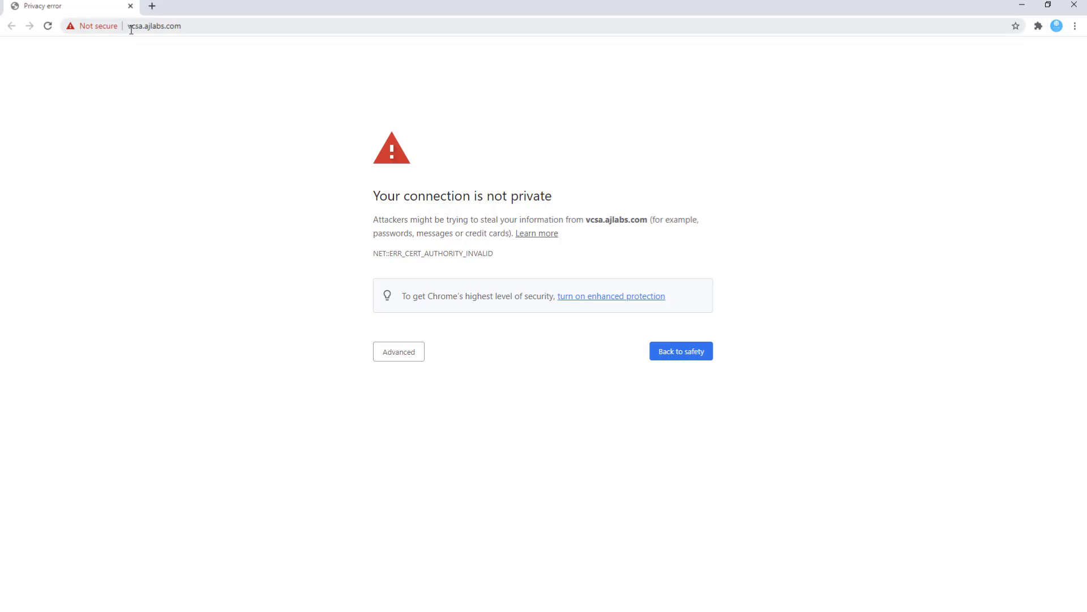
pyautogui.click(223, 27)
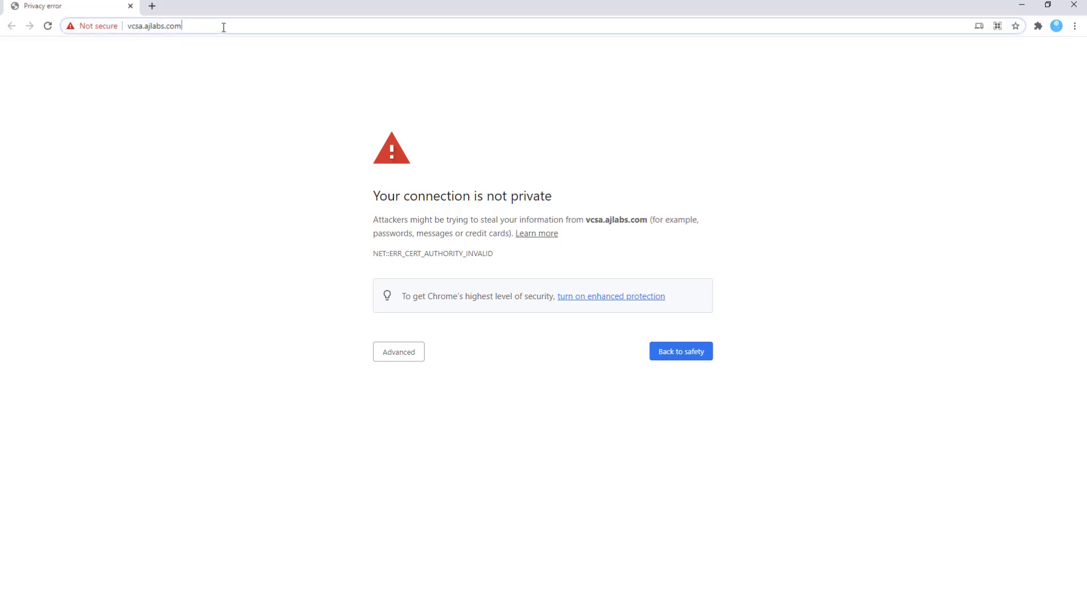
pyautogui.moveTo(224, 27); pyautogui.dragTo(3, 59)
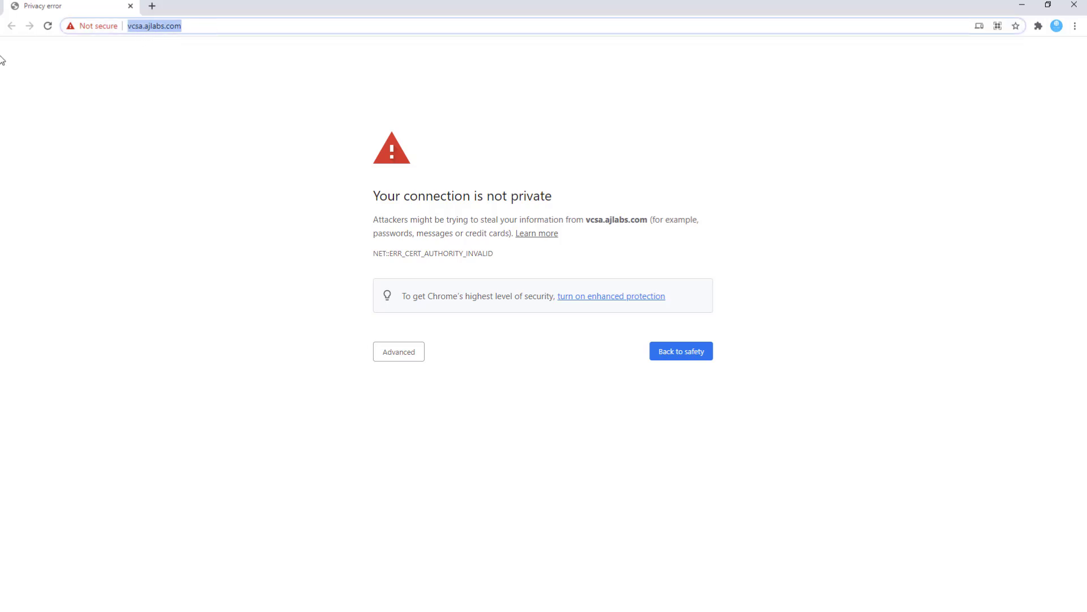
pyautogui.click(418, 348)
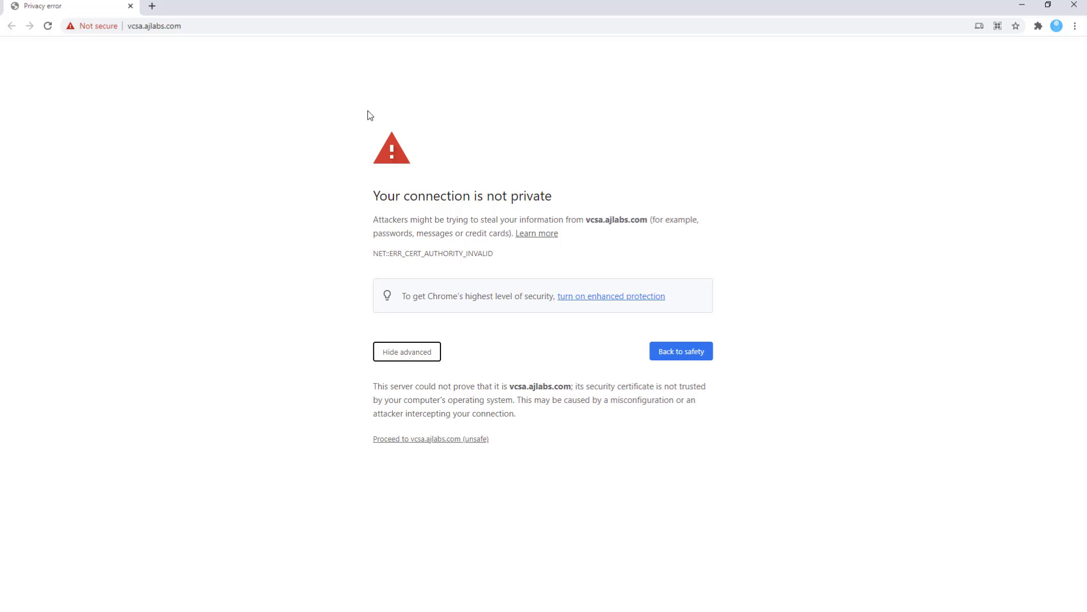
pyautogui.click(426, 442)
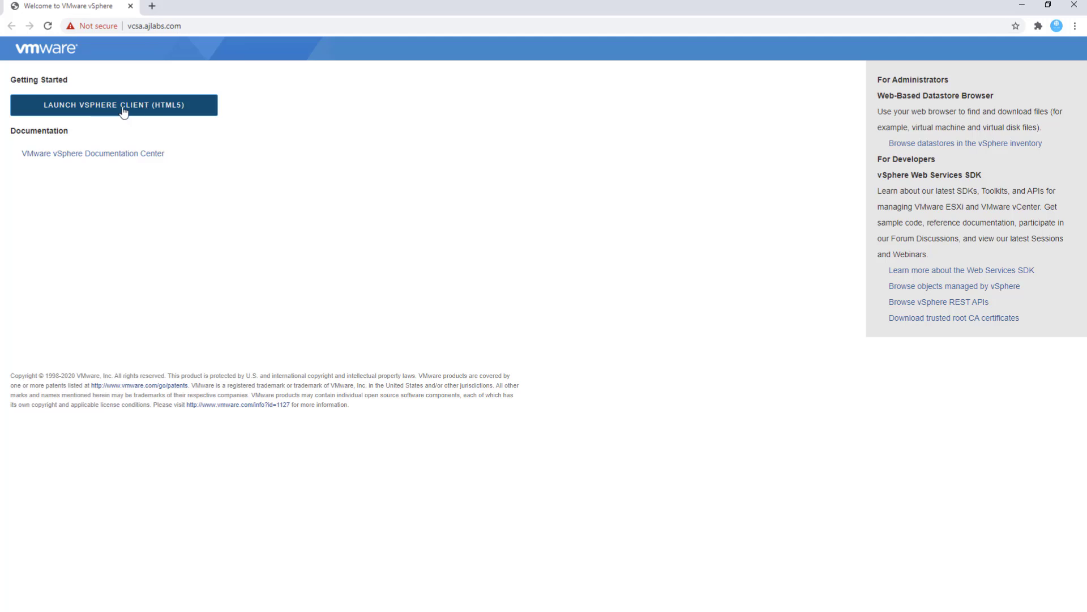
# - Launch the HTML5 vSphere Client from the welcome page
pyautogui.click(124, 112)
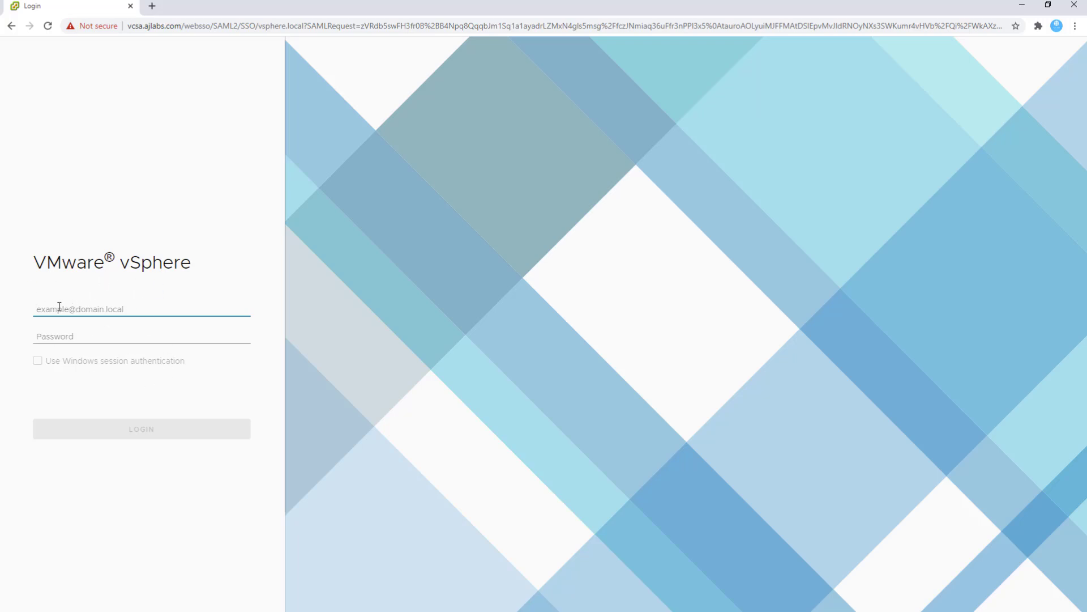
# - Log in to the vSphere Client with the SSO administrator username and password
pyautogui.write('administrator')
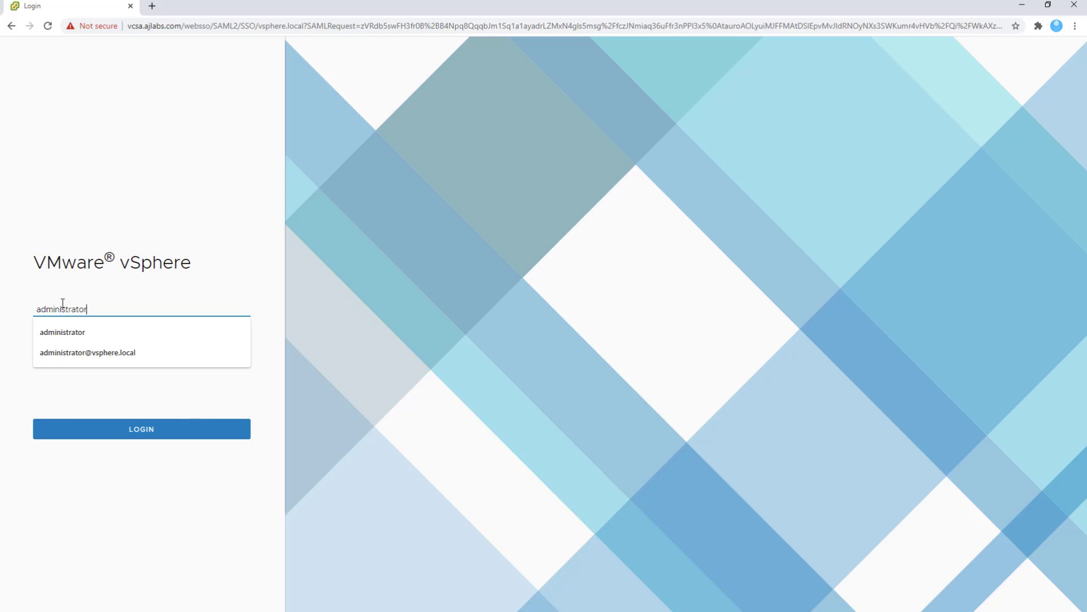
pyautogui.write('@vsphere')
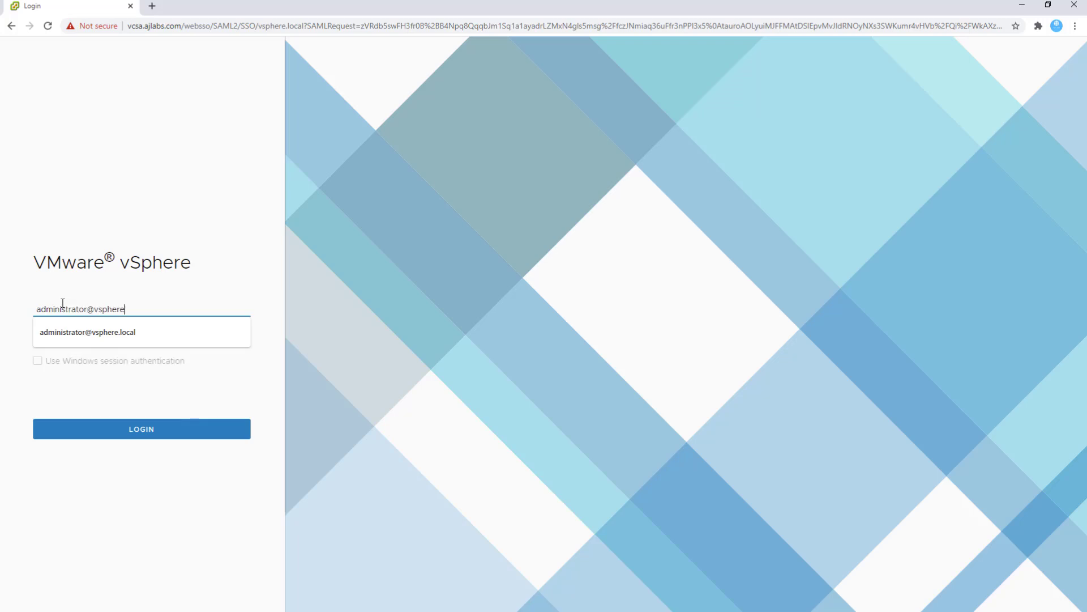
pyautogui.write('.local')
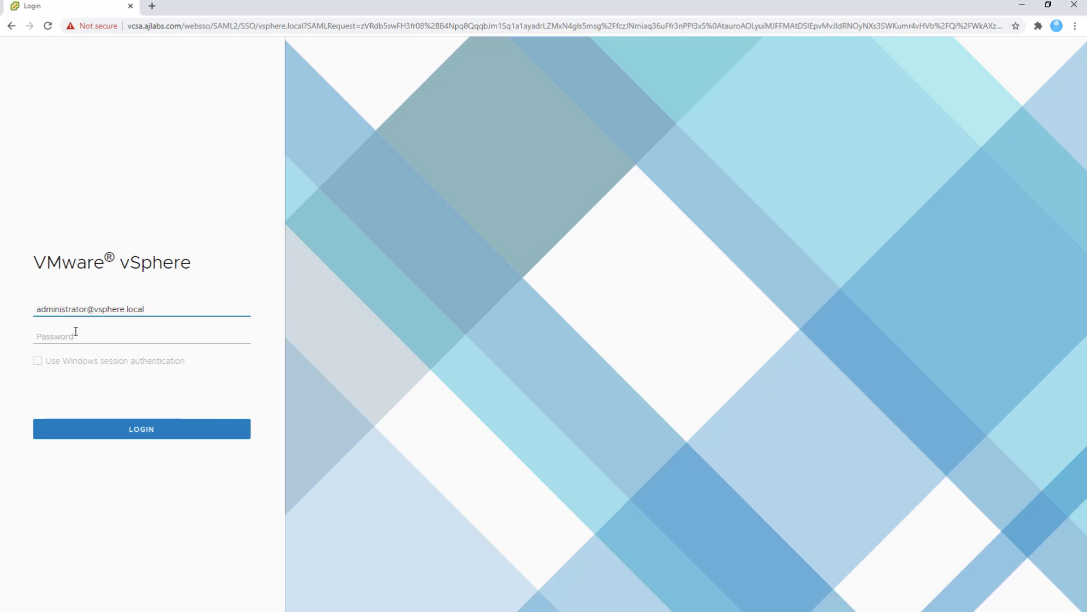
pyautogui.click(75, 334)
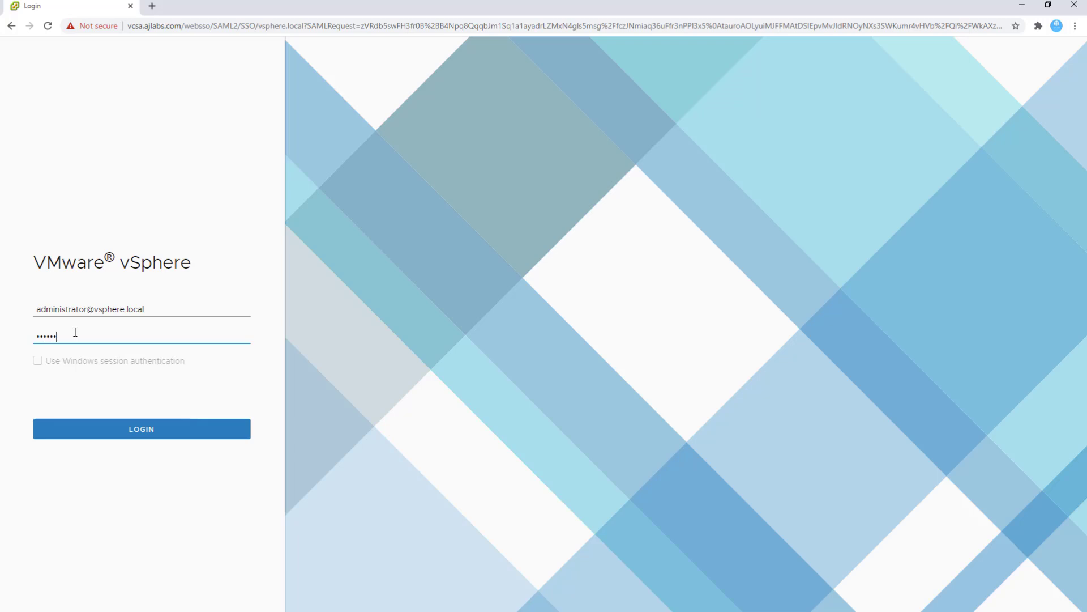
pyautogui.click(111, 431)
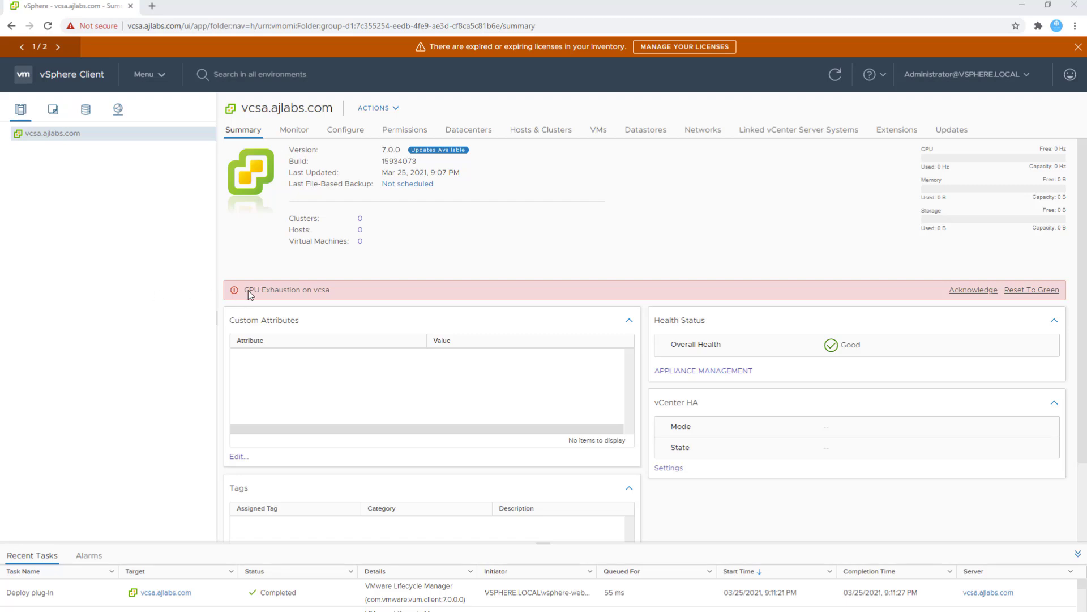
# - Reset the CPU Exhaustion on vcsa alarm to green, collapse Health Status, and minimize the browser
pyautogui.moveTo(245, 289); pyautogui.dragTo(334, 292)
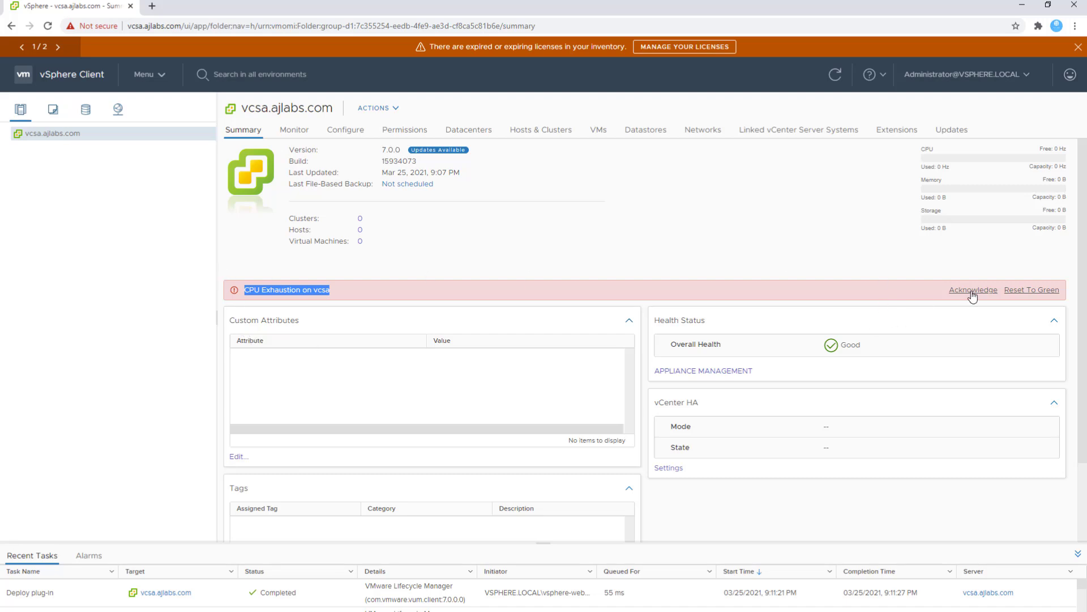
pyautogui.click(1025, 295)
pyautogui.click(1022, 294)
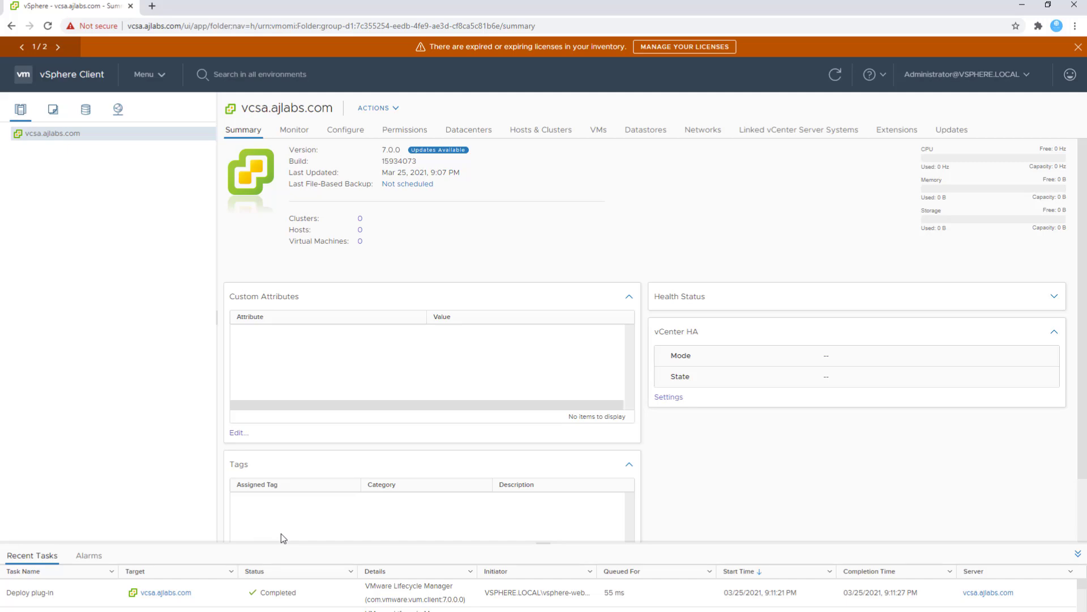
pyautogui.click(1021, 6)
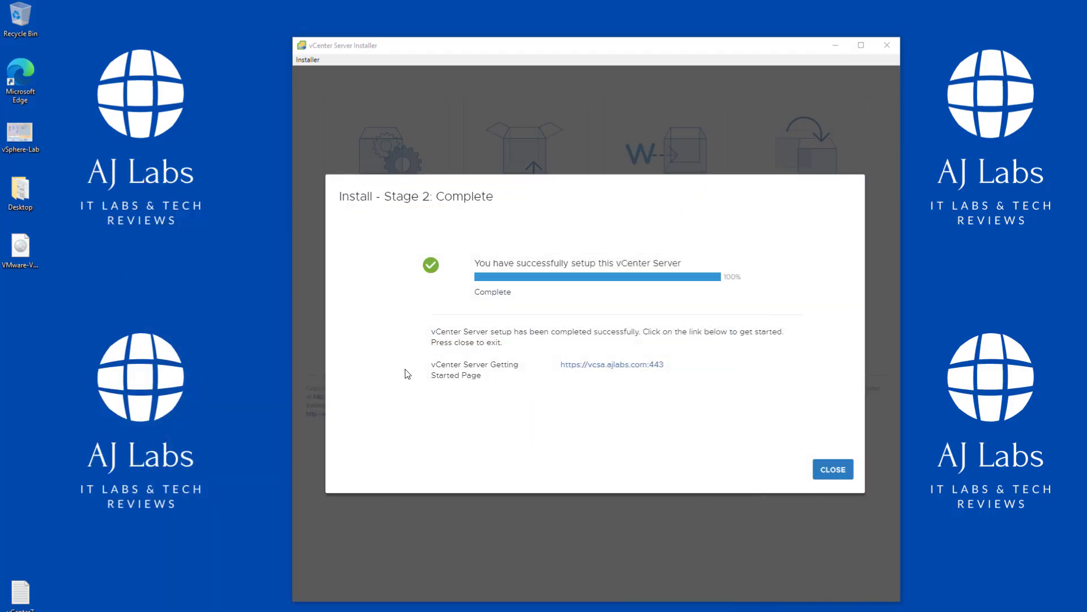
# - Log in to the ESXi Host Client as root with the host password
pyautogui.click(194, 596)
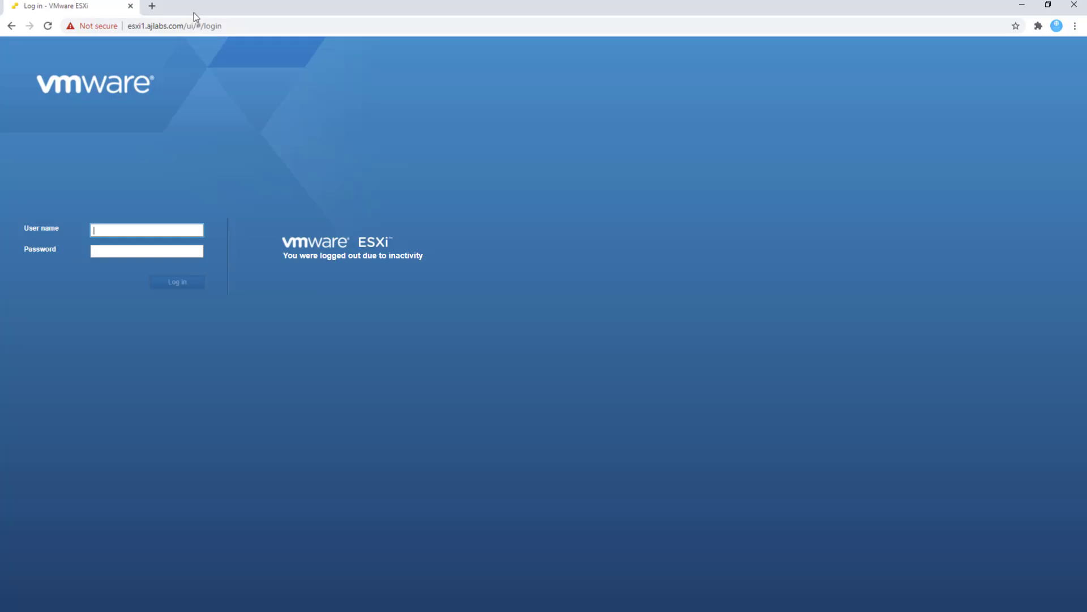
pyautogui.write('root')
pyautogui.click(103, 246)
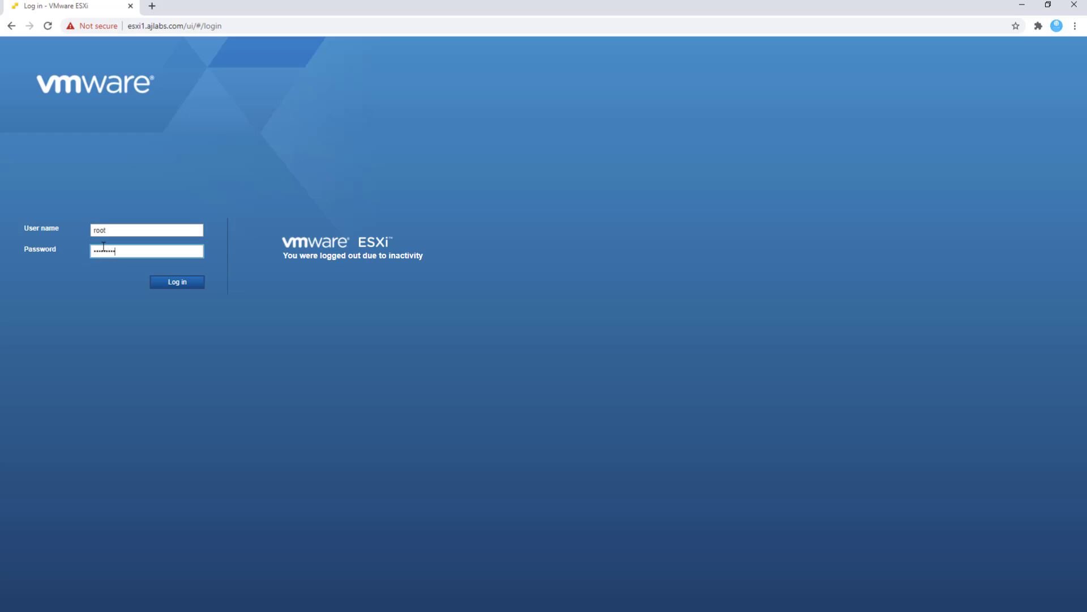
pyautogui.press('Return')
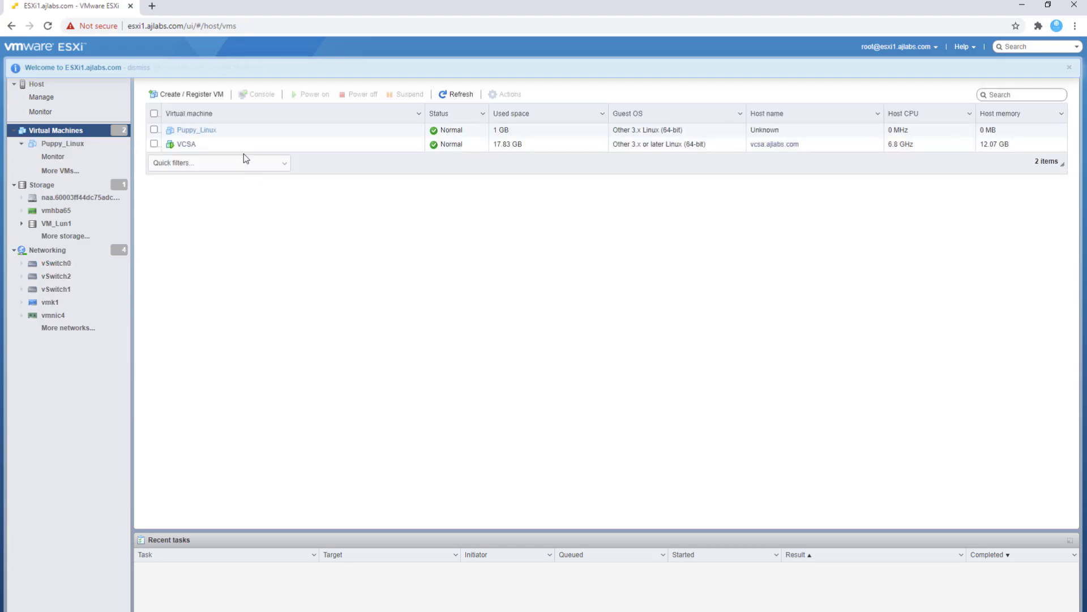
# - Check the running VCSA VM and its console, then return to the vSphere Client window
pyautogui.click(265, 148)
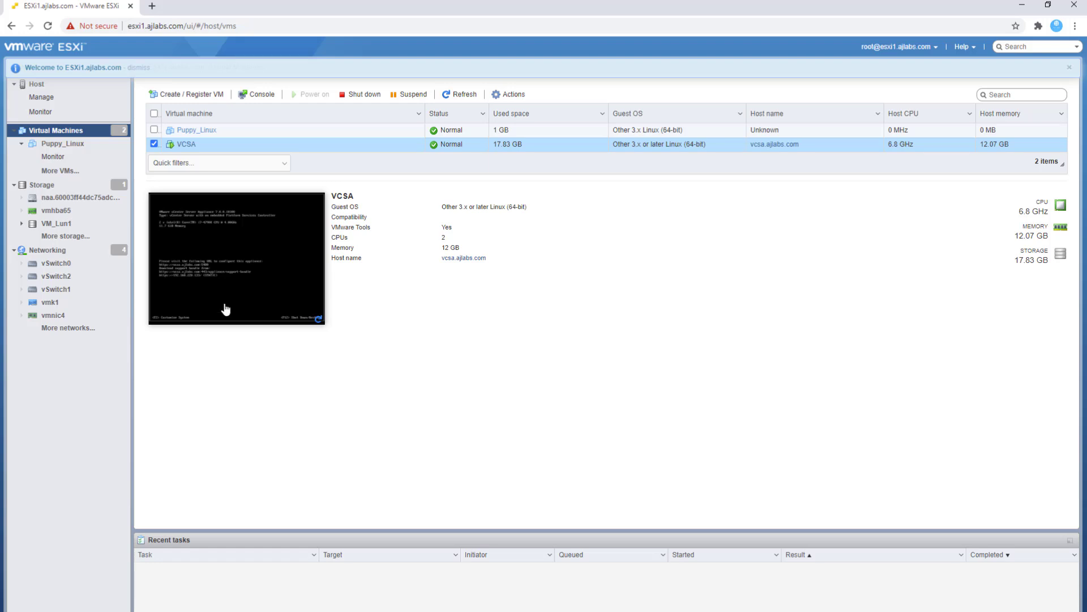
pyautogui.click(241, 253)
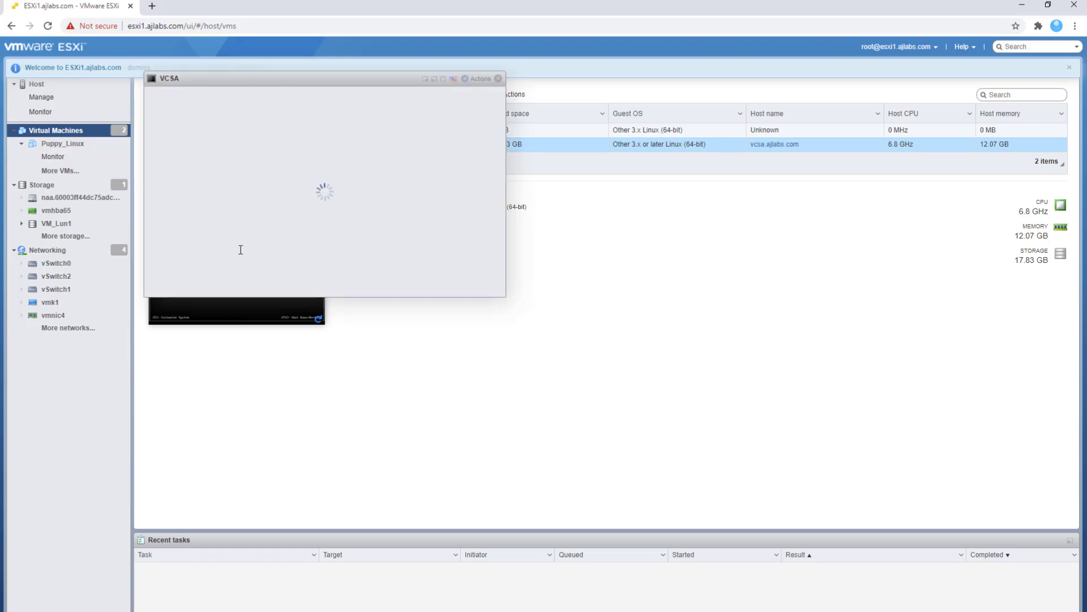
pyautogui.moveTo(366, 78); pyautogui.dragTo(606, 64)
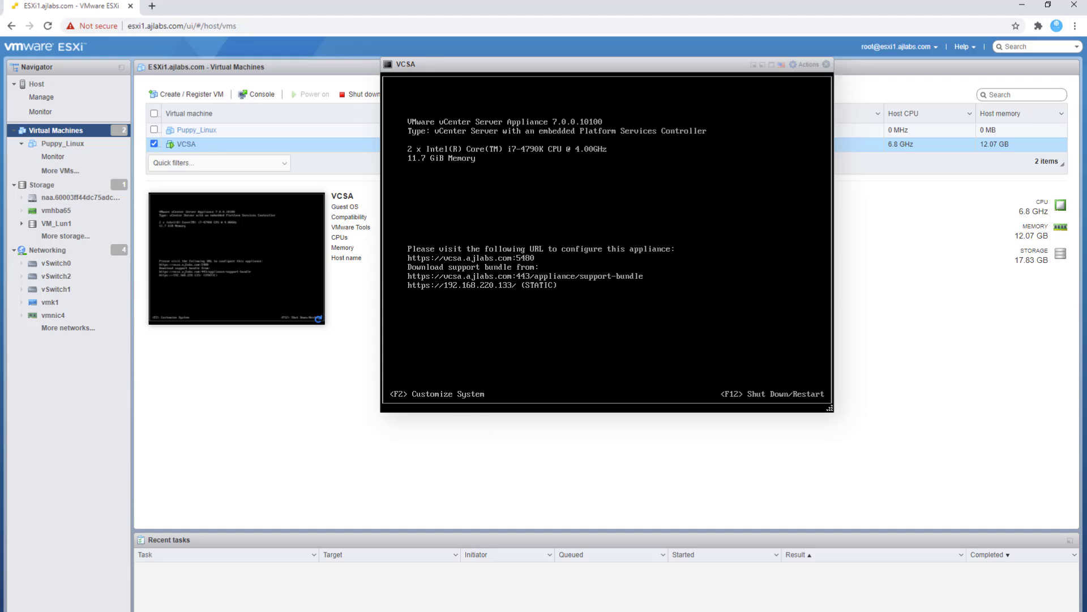
pyautogui.click(826, 65)
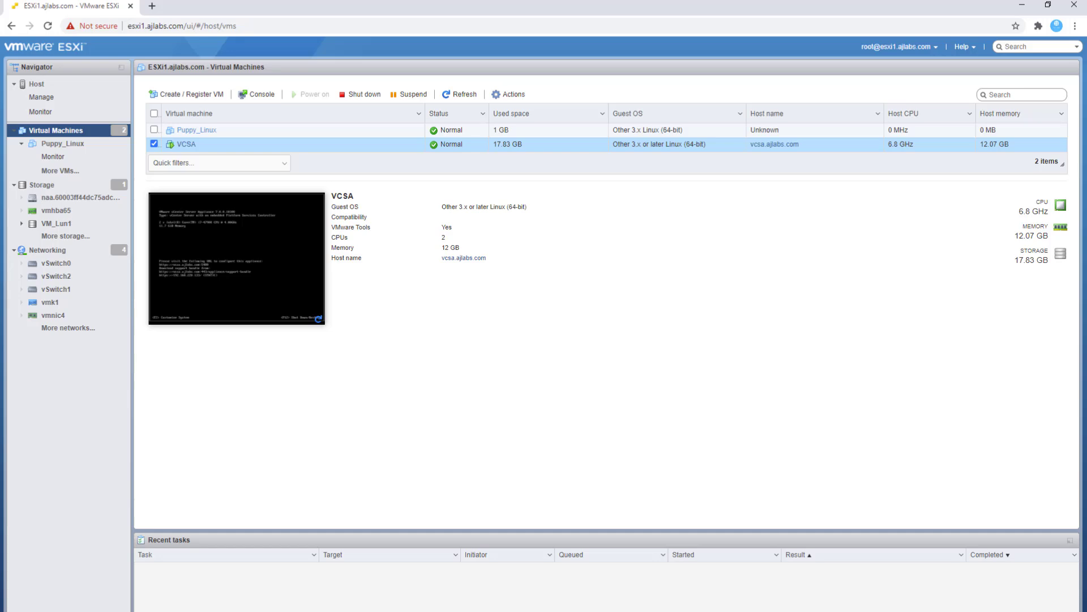
pyautogui.moveTo(679, 611)
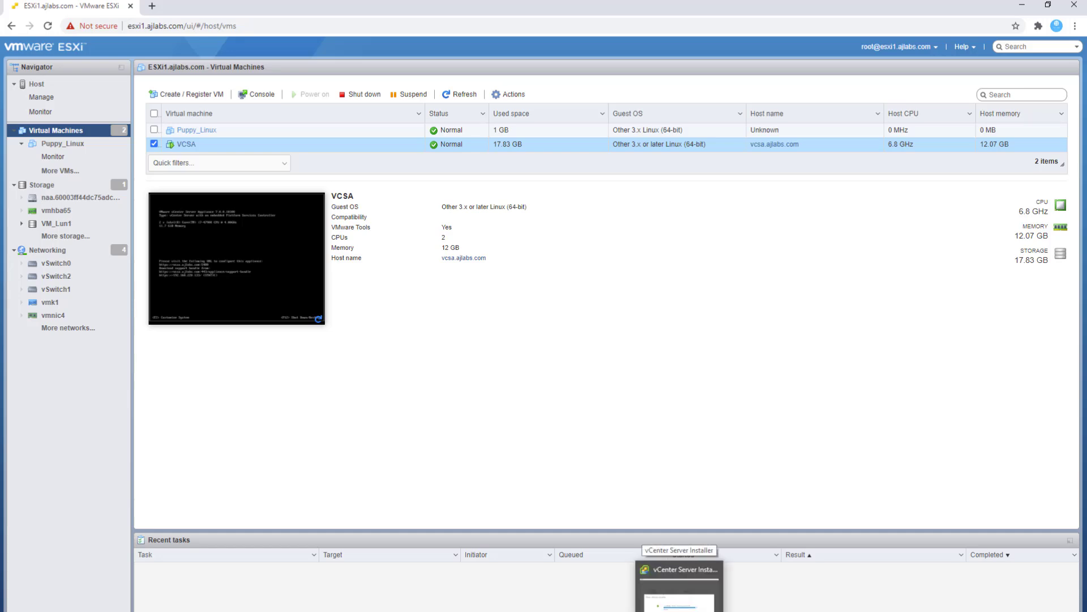
pyautogui.click(346, 589)
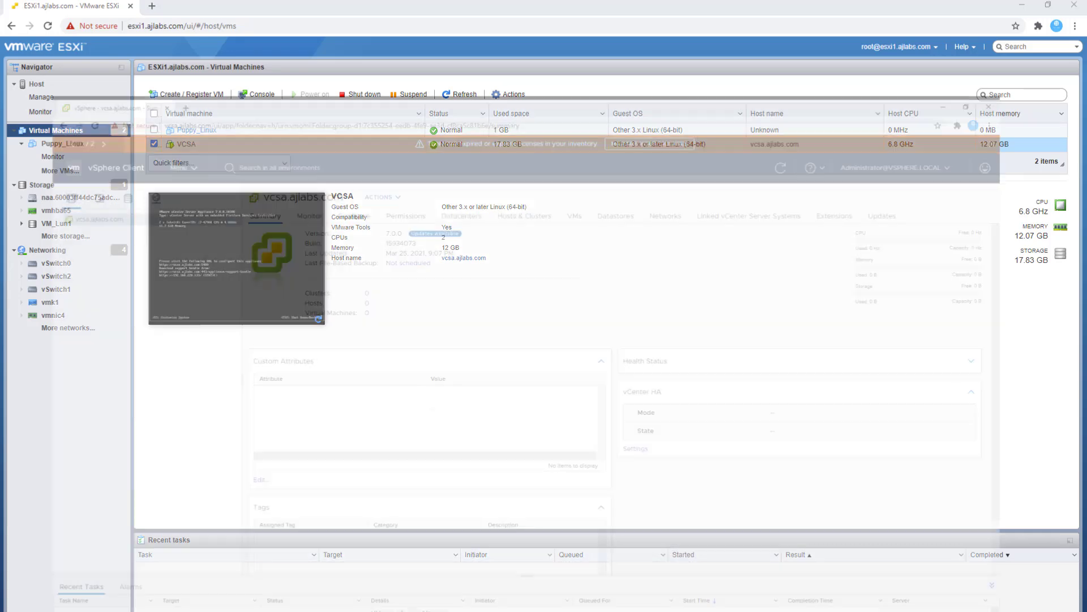